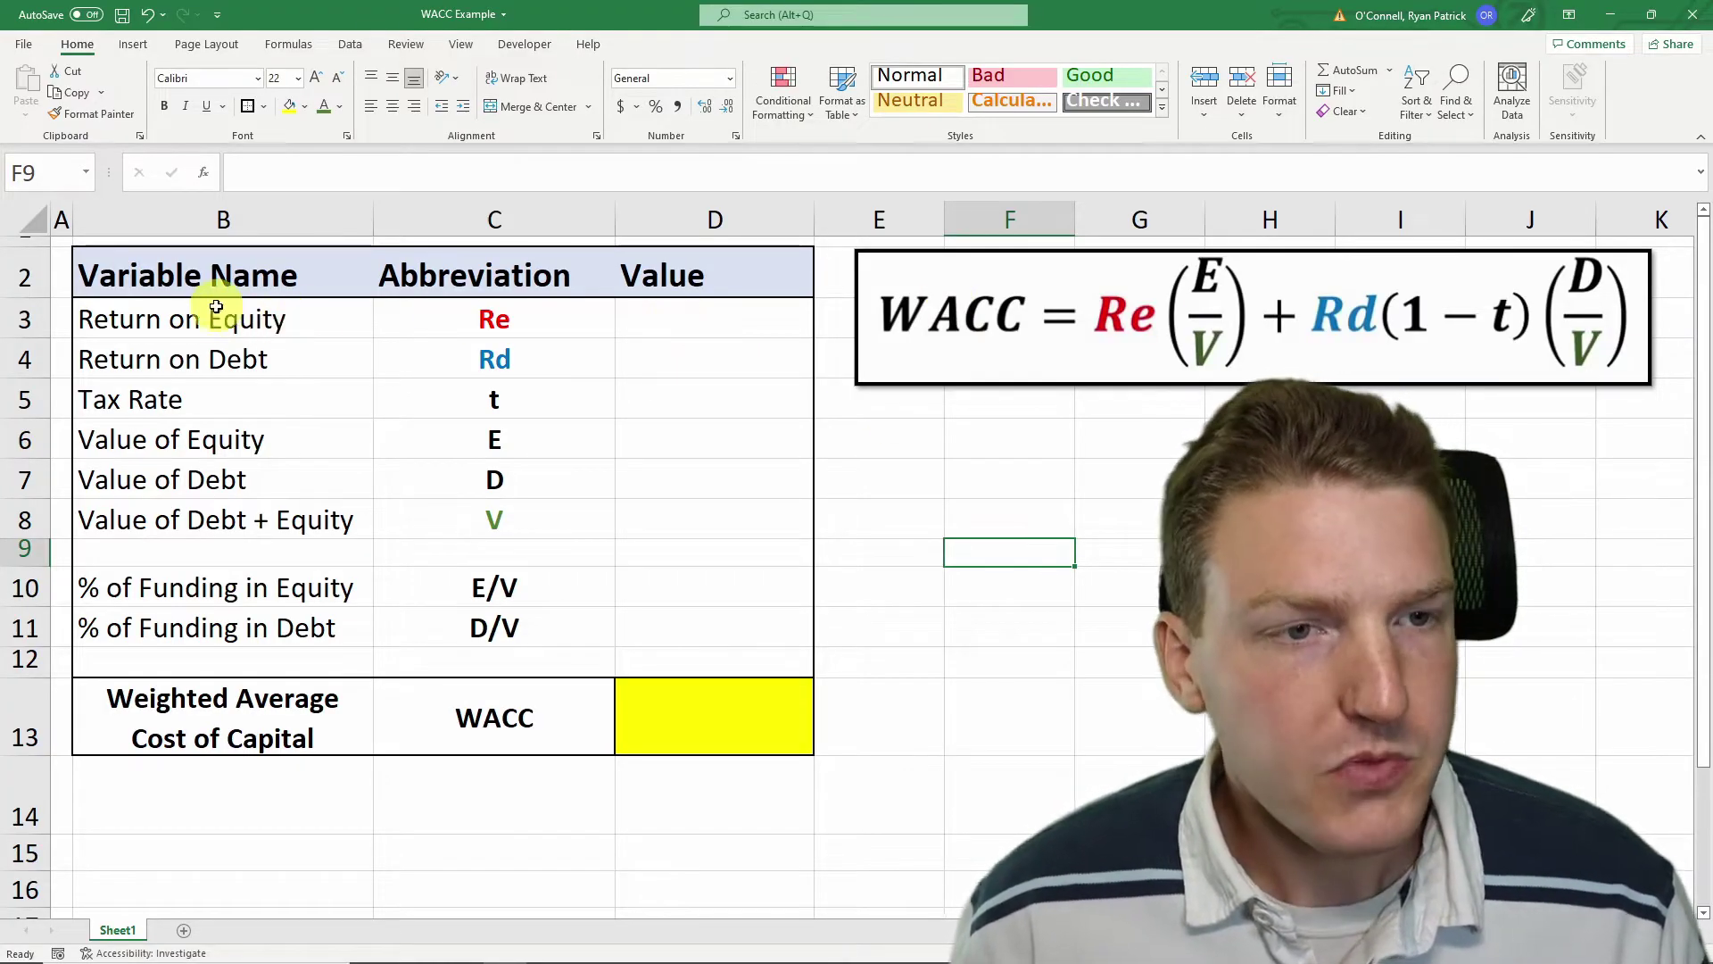
# Step: Enter 7% as the Return on Equity value in cell D3
pyautogui.click(337, 308)
pyautogui.moveTo(336, 308); pyautogui.dragTo(410, 306)
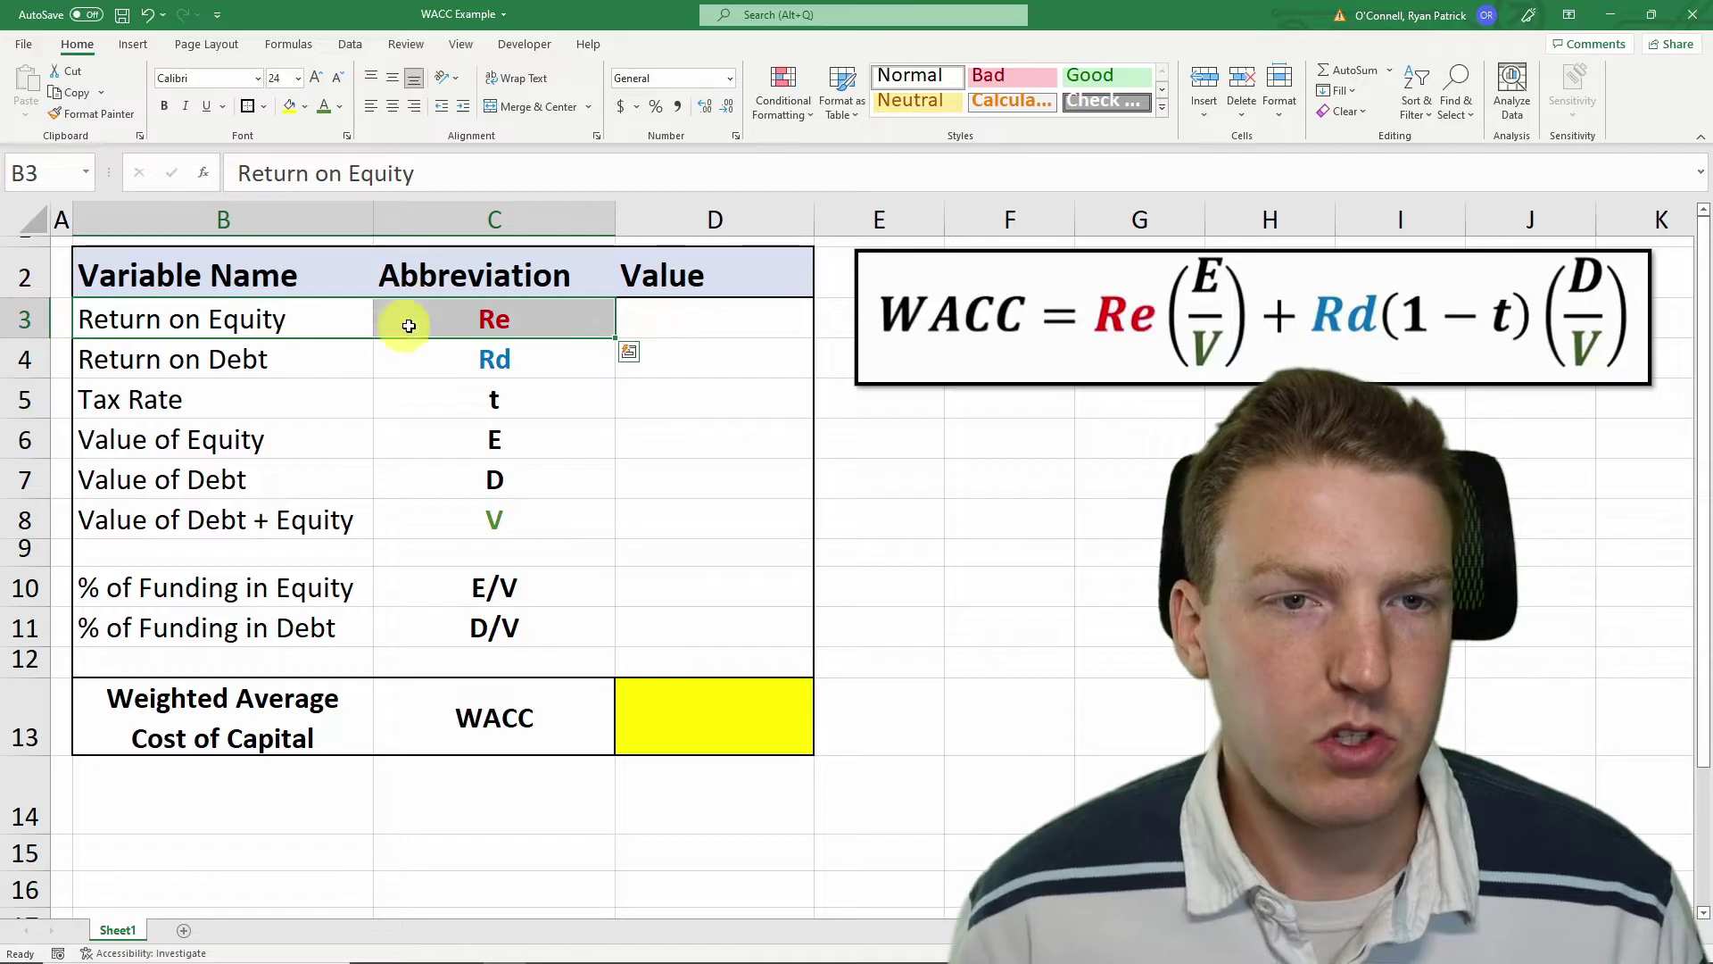
pyautogui.click(409, 306)
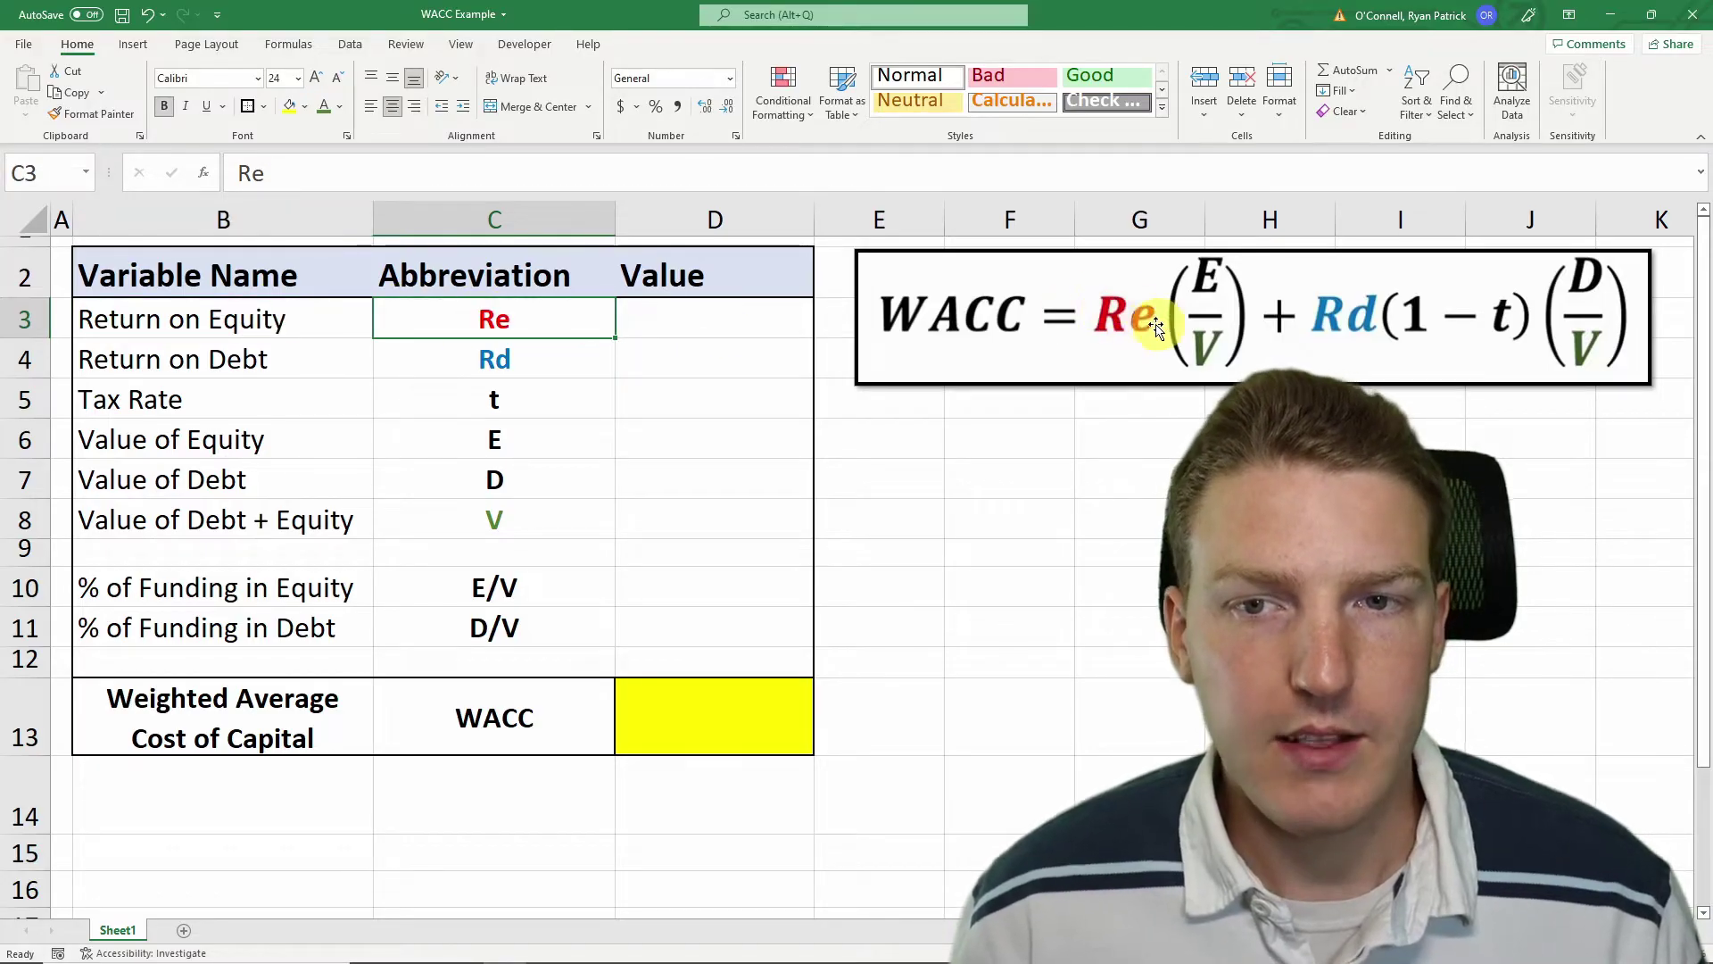
pyautogui.click(723, 313)
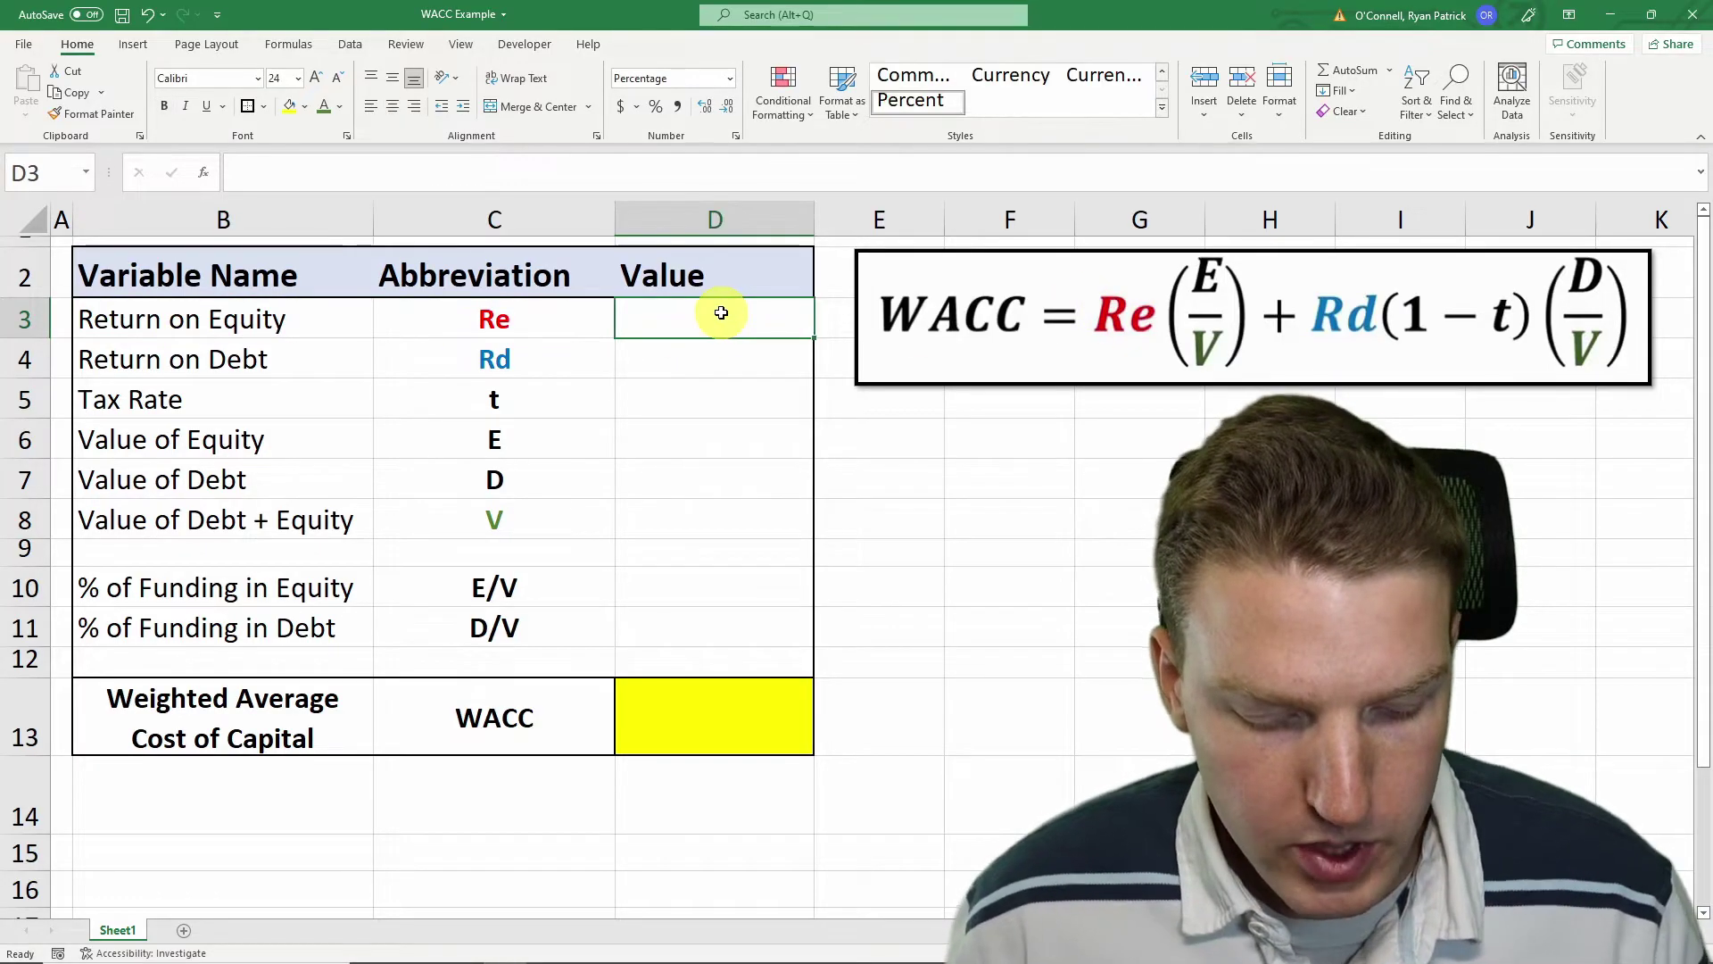
pyautogui.write('7')
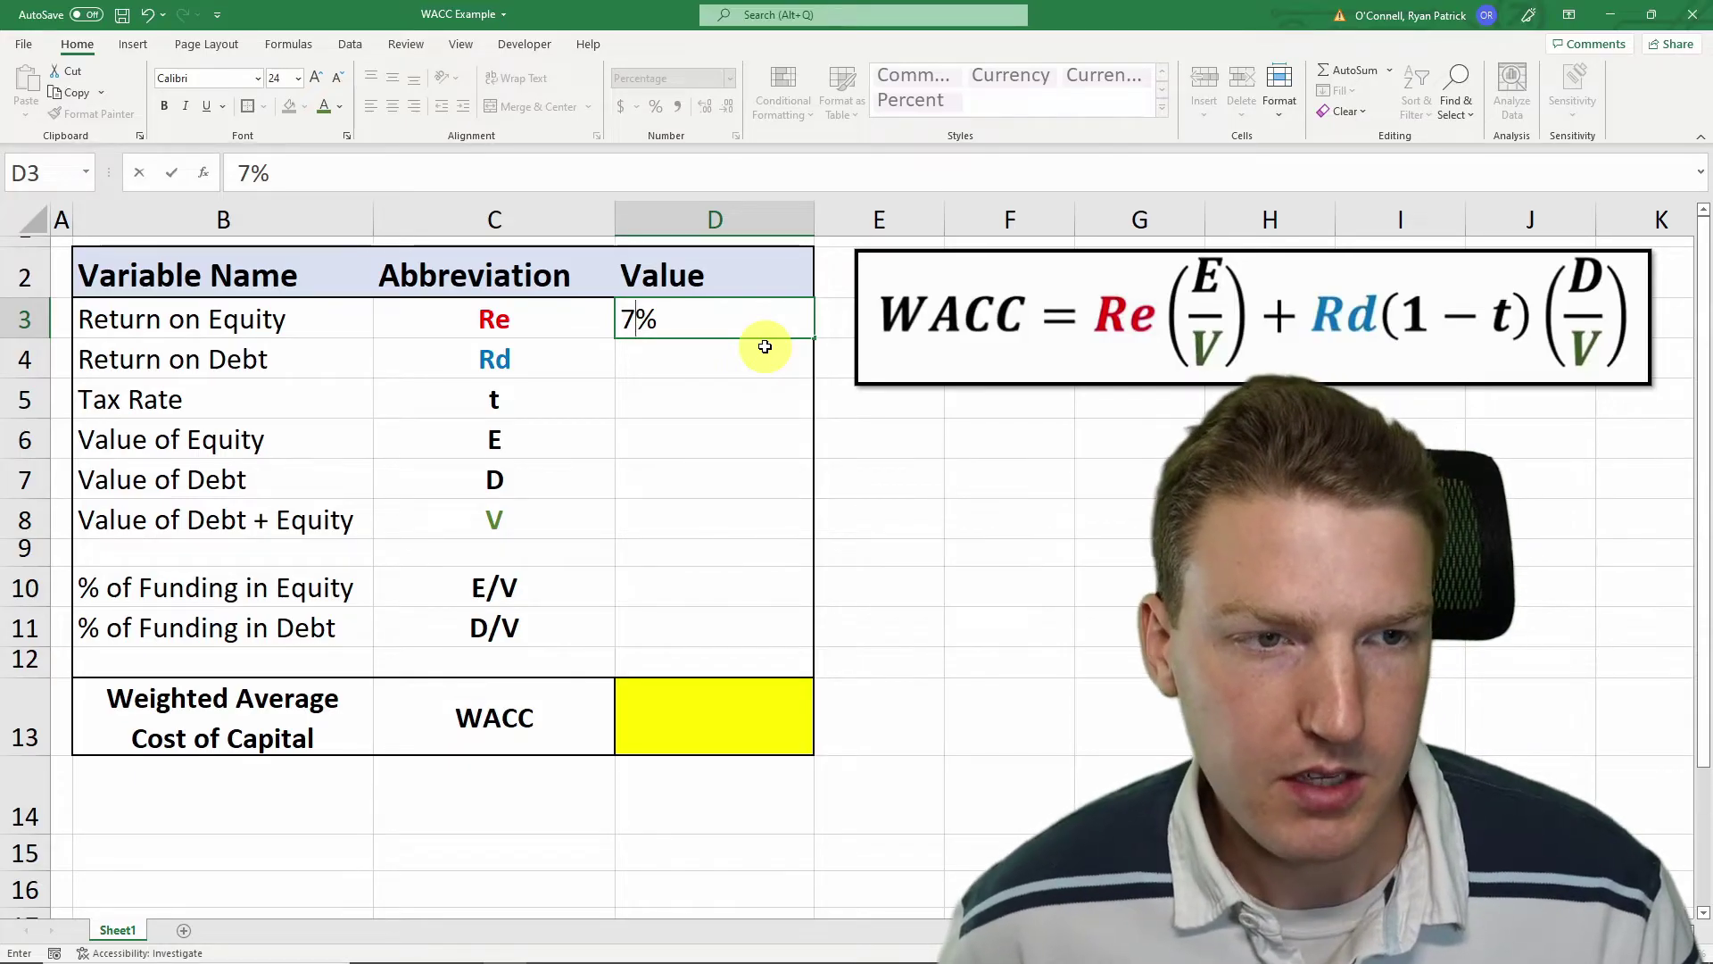
pyautogui.press('Return')
# Step: Enter 5% as the Return on Debt value in cell D4
pyautogui.click(199, 357)
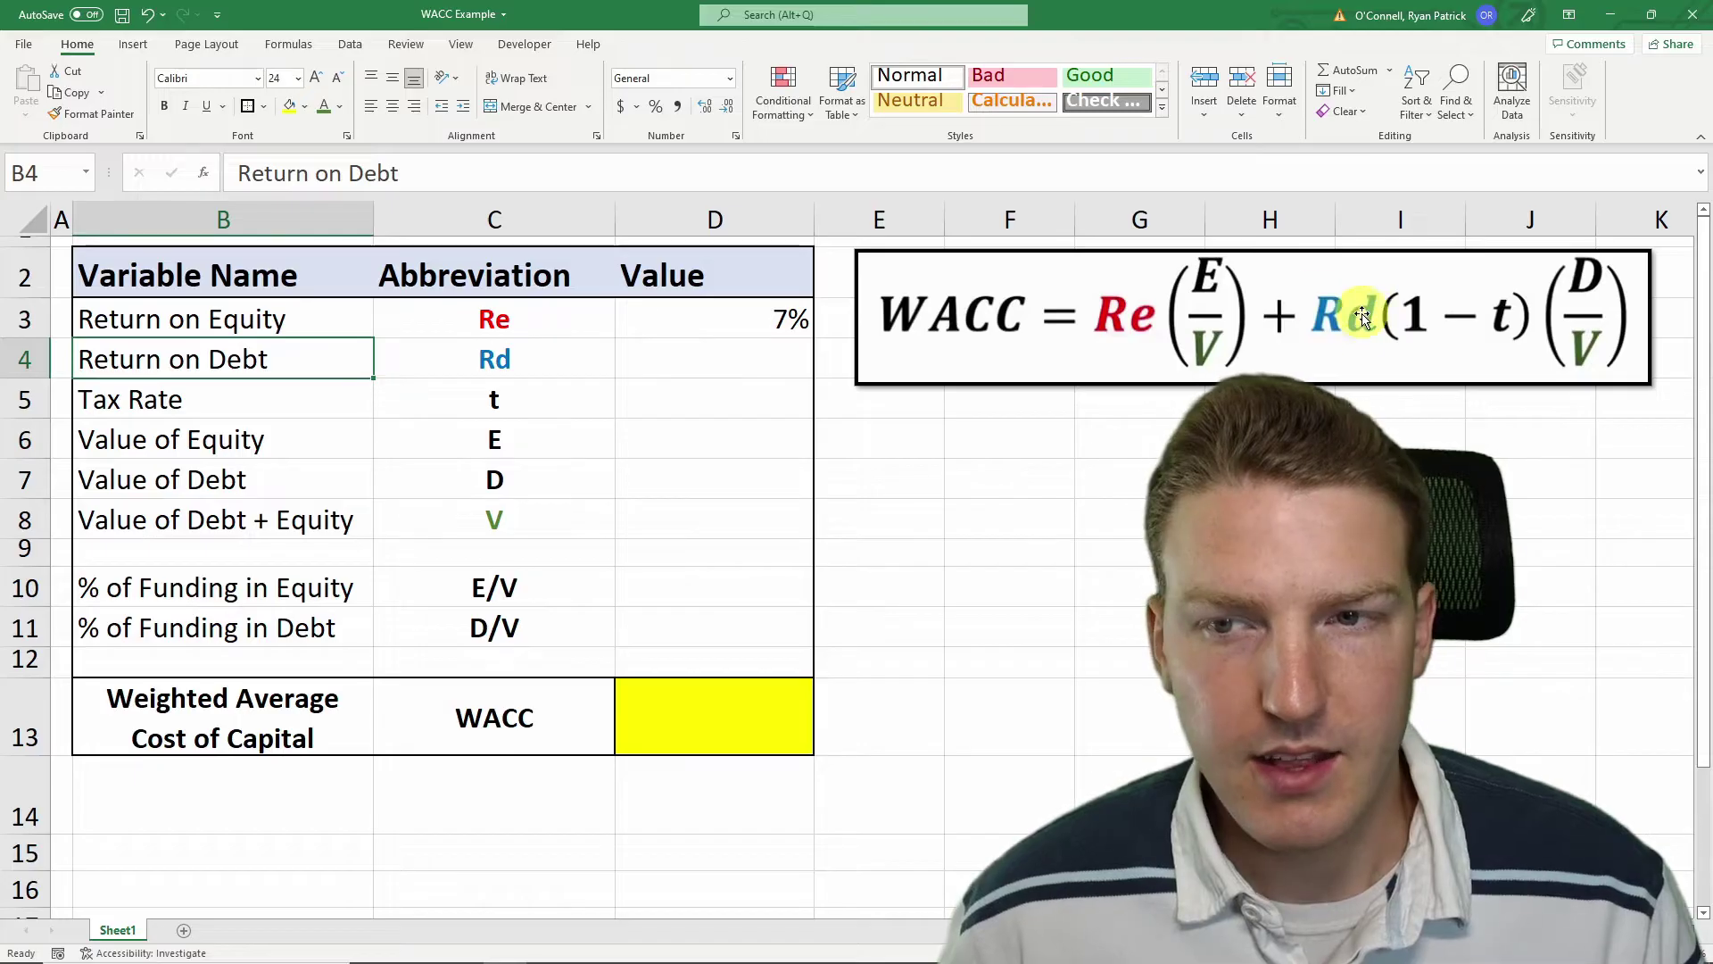
pyautogui.click(486, 357)
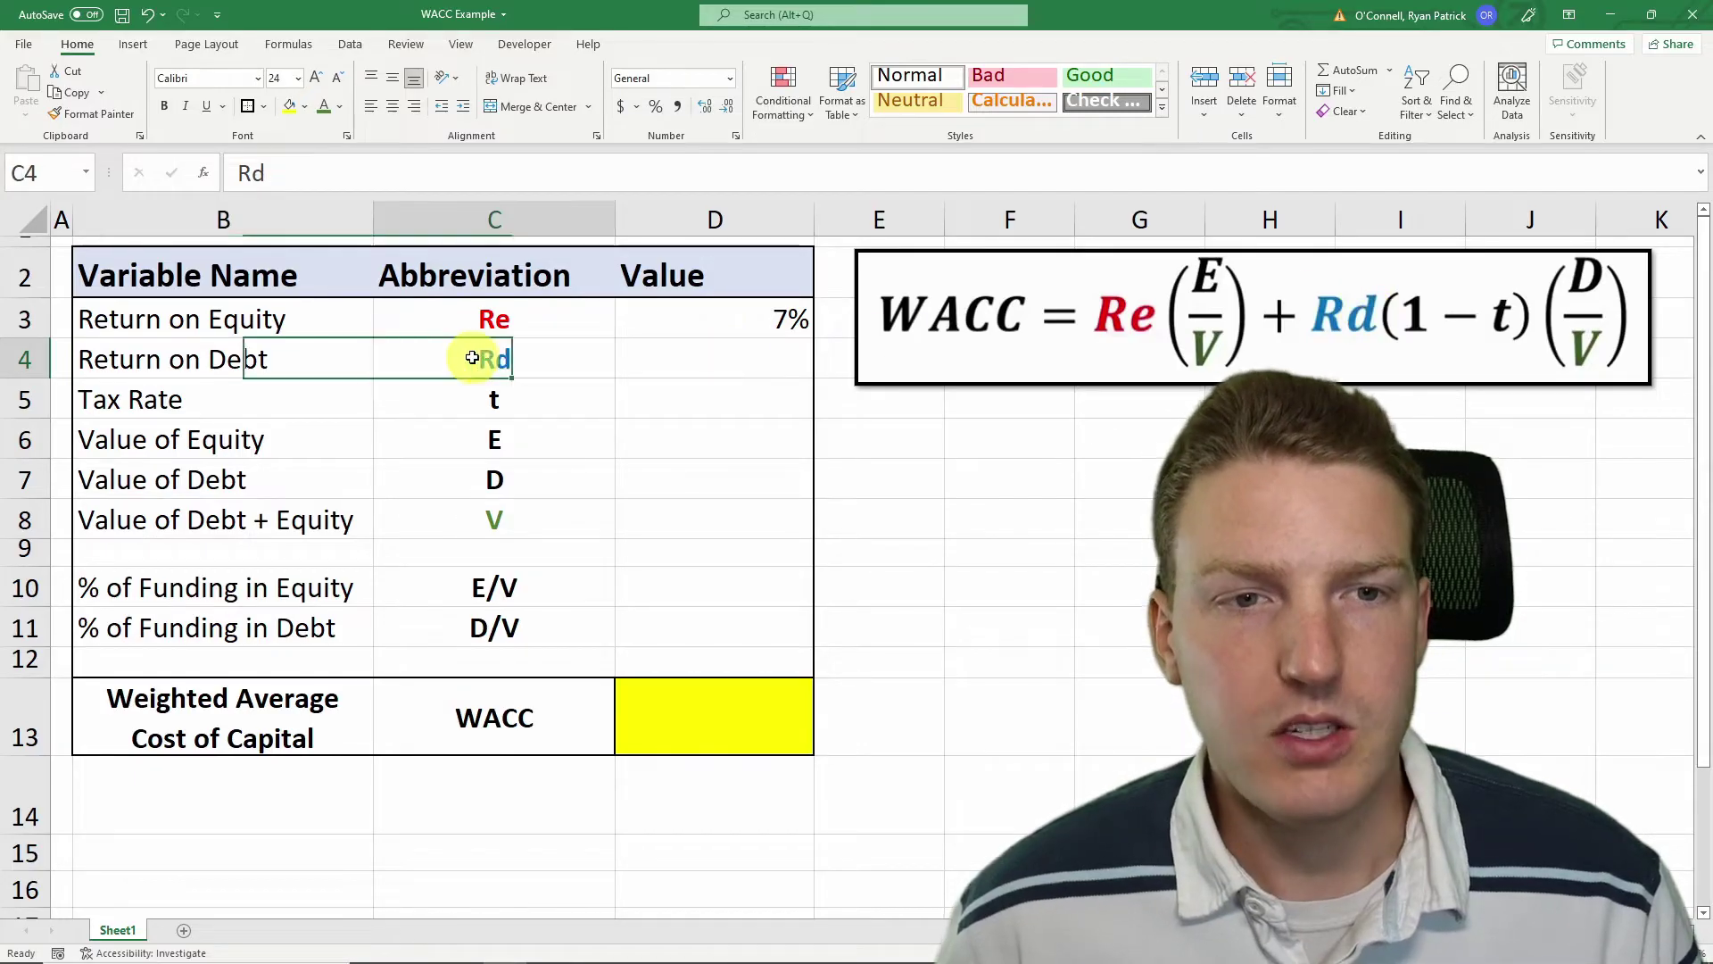
pyautogui.click(690, 364)
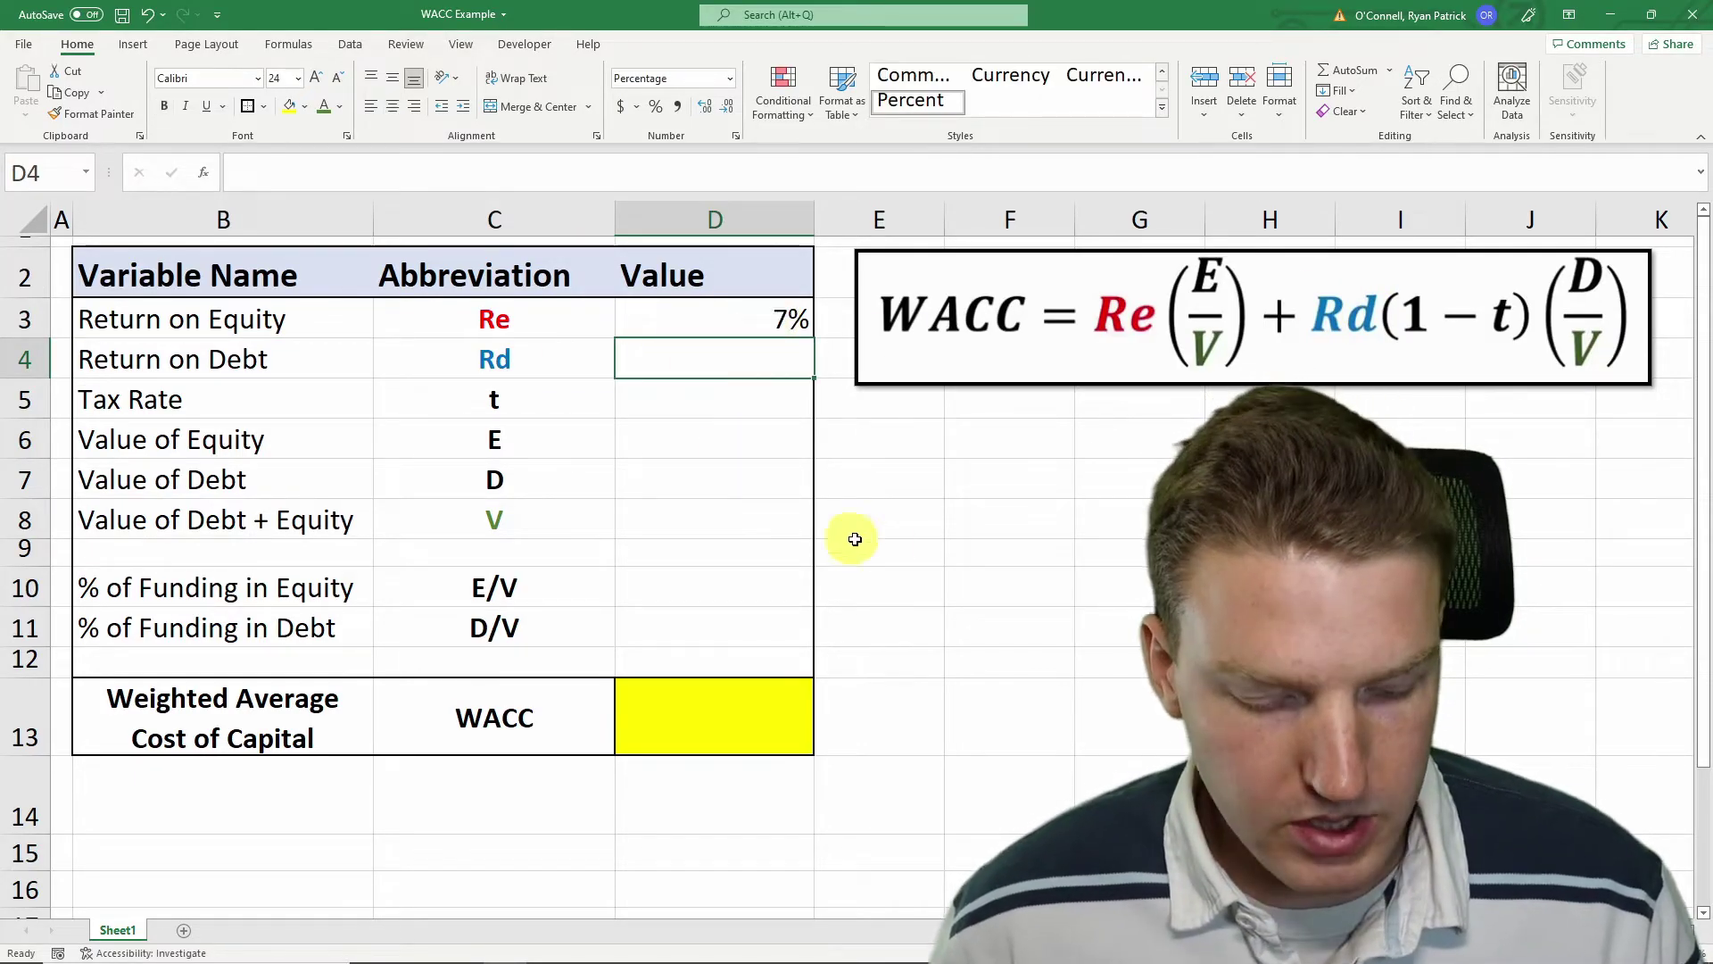
pyautogui.write('5')
pyautogui.press('Return')
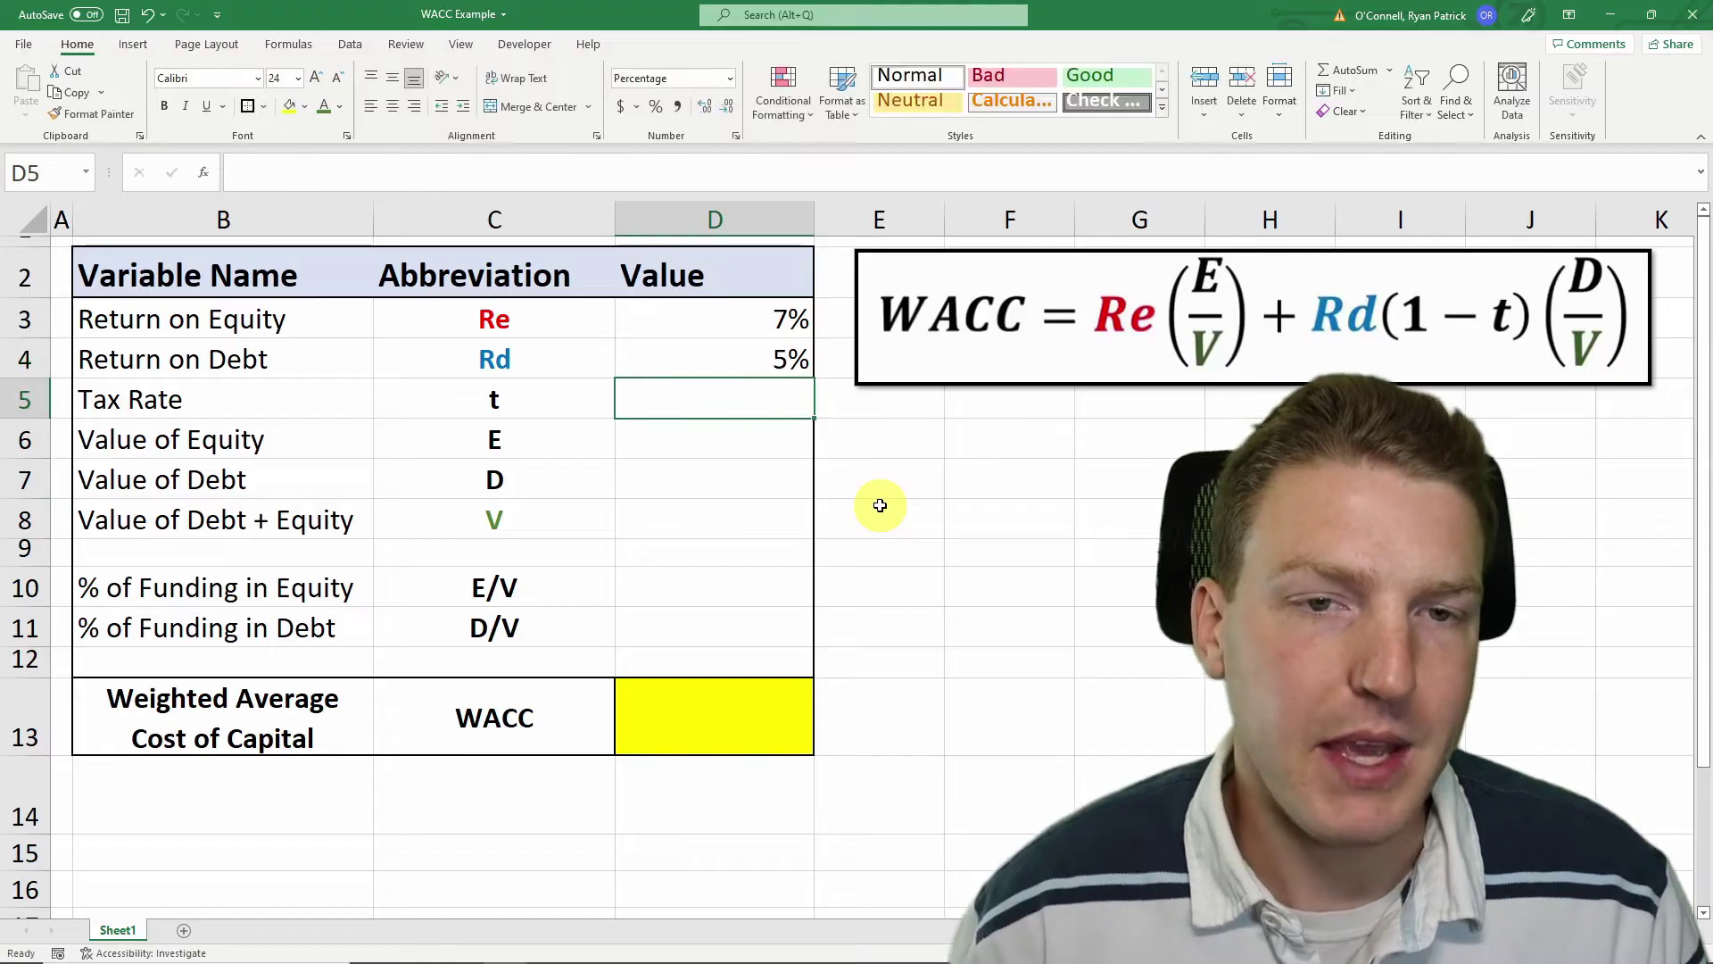
pyautogui.click(726, 359)
pyautogui.click(260, 347)
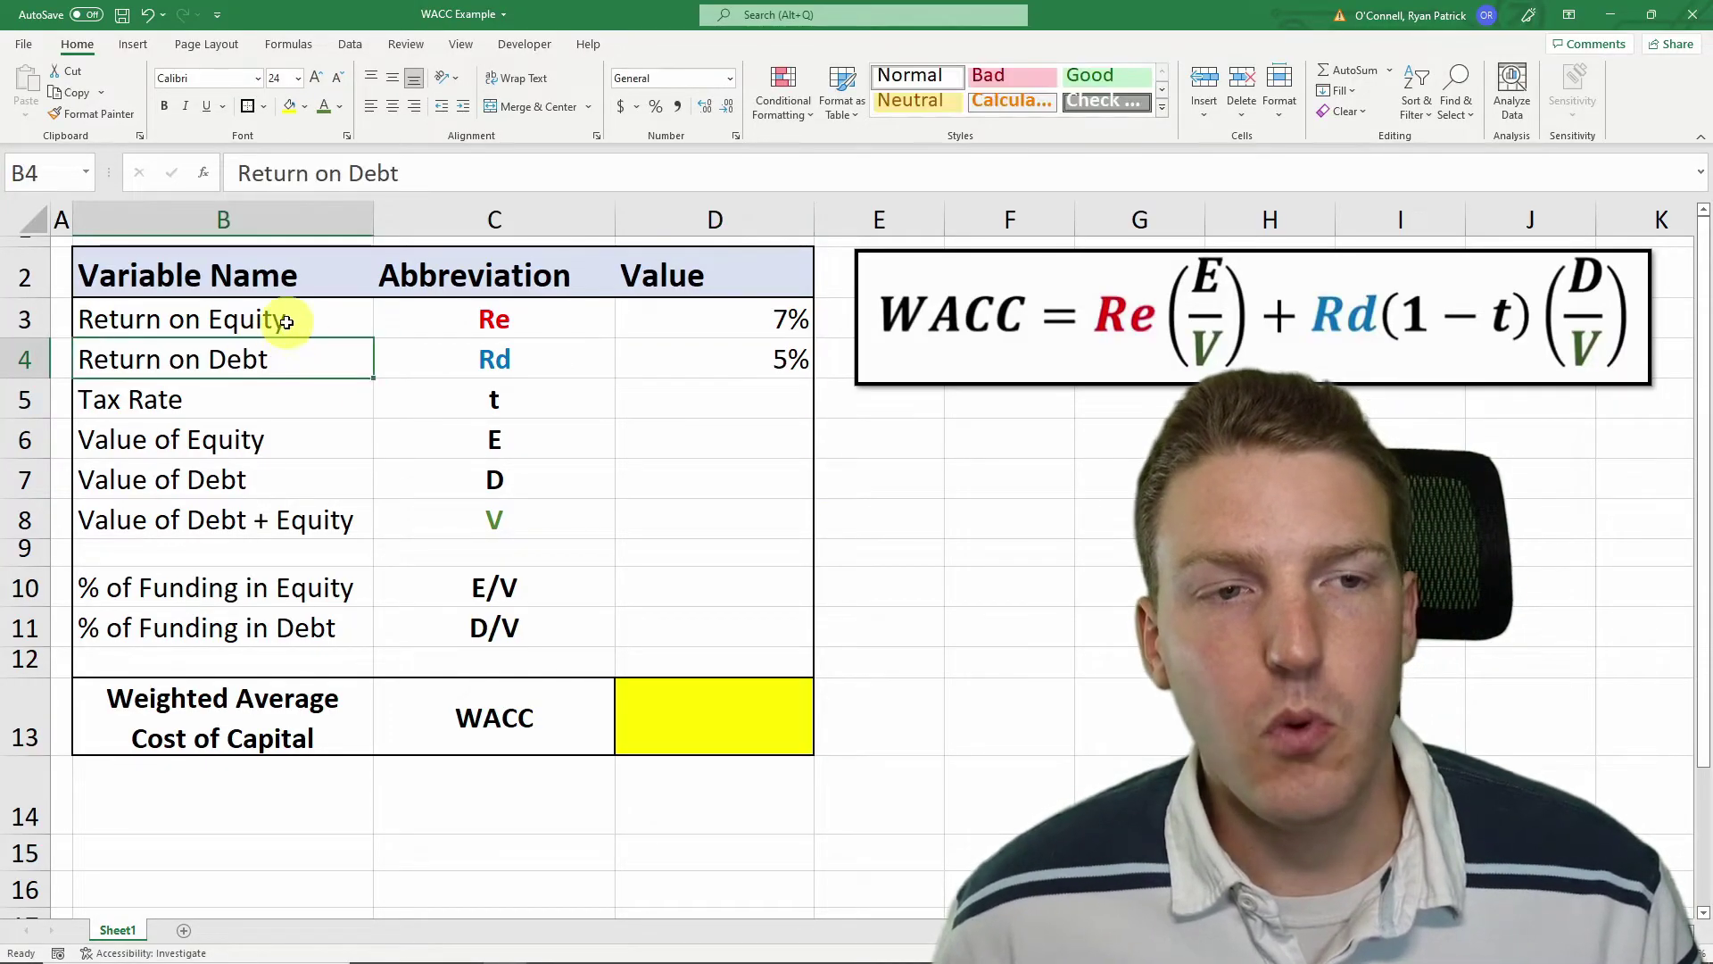
pyautogui.click(353, 328)
pyautogui.click(797, 360)
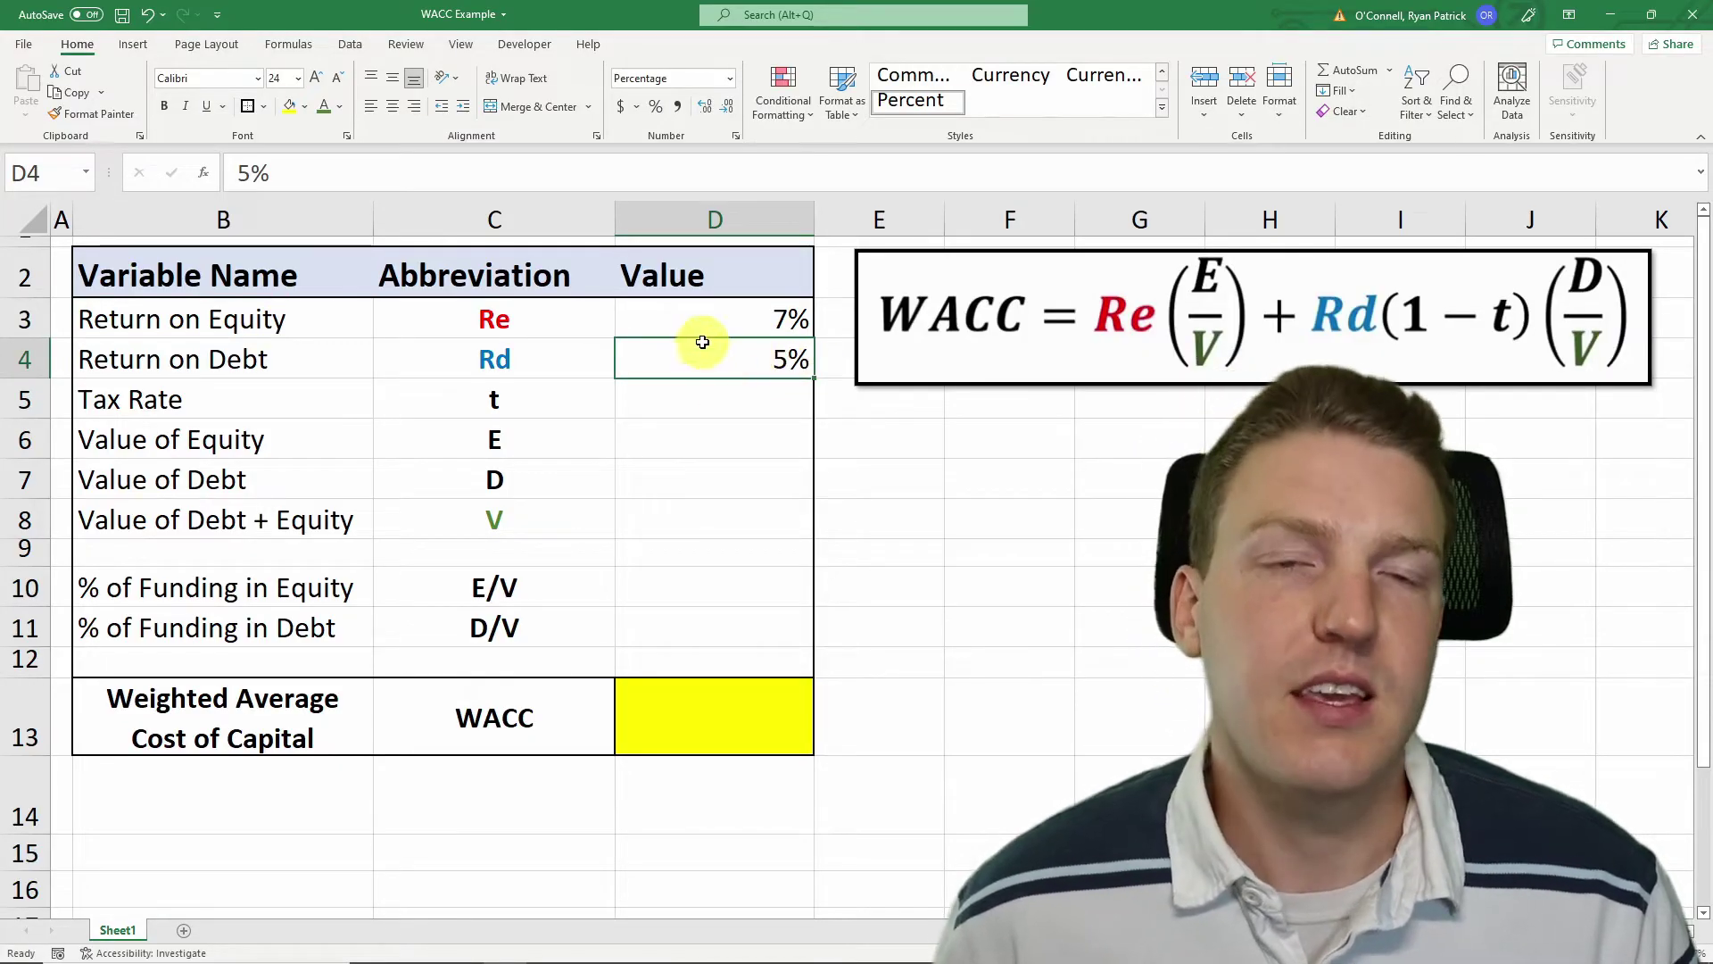
# Step: Enter 30% as the Tax Rate value in cell D5
pyautogui.click(745, 403)
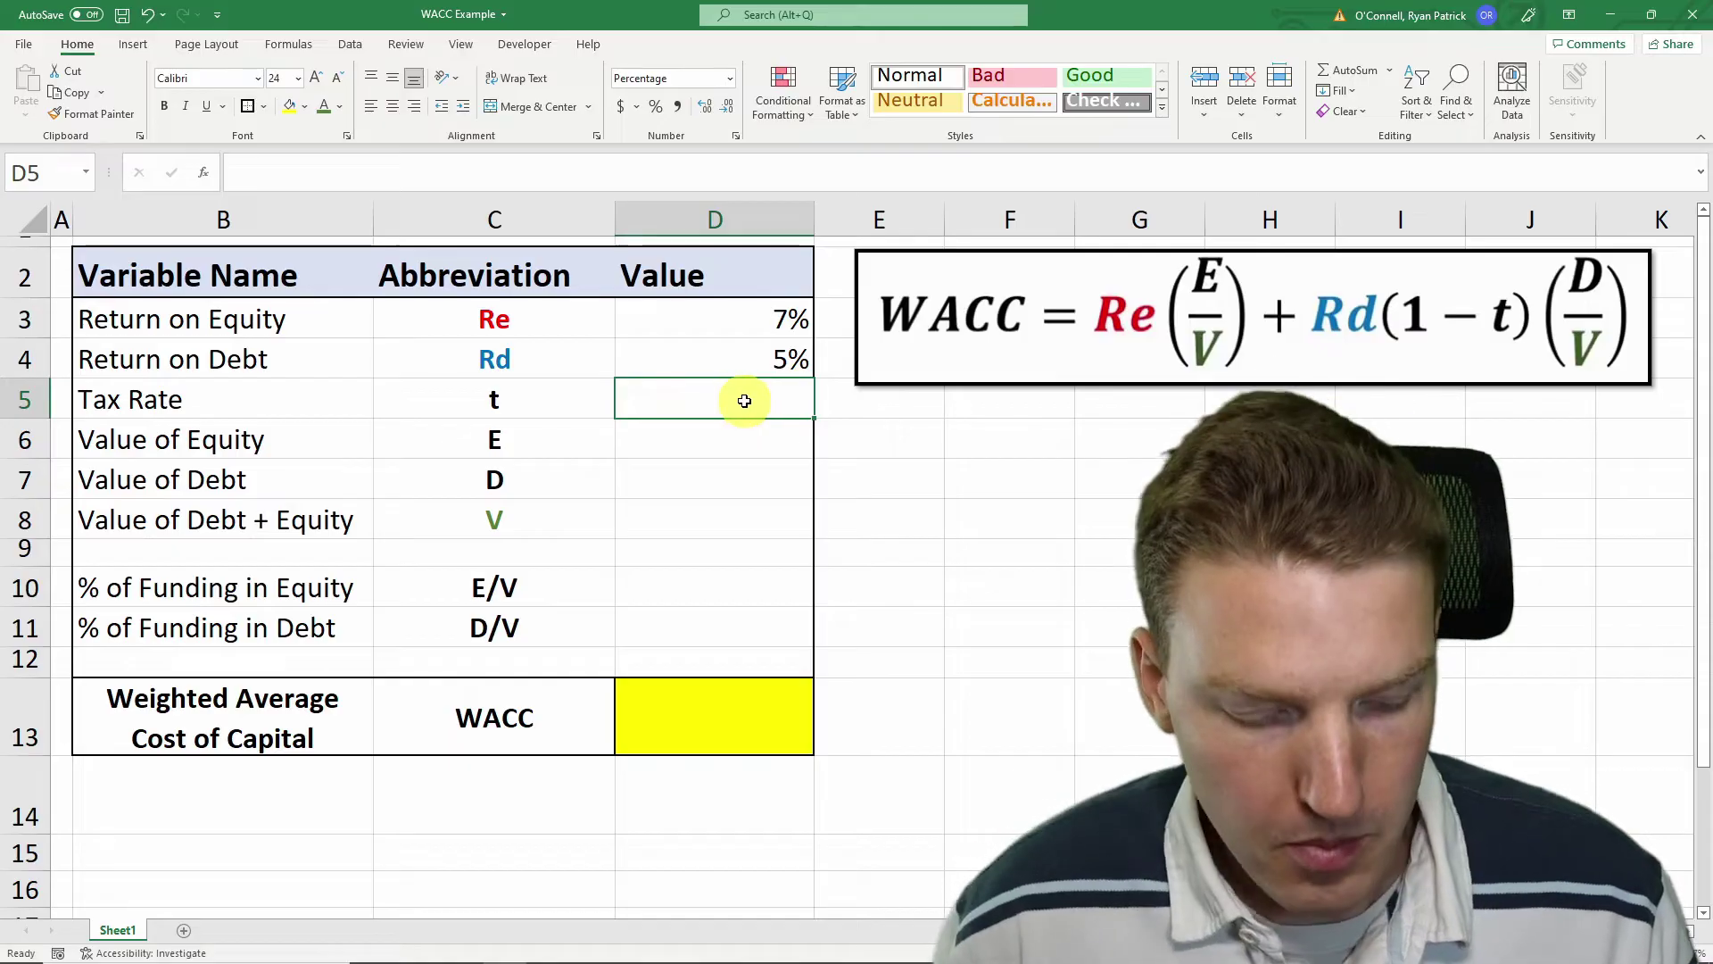
pyautogui.write('30')
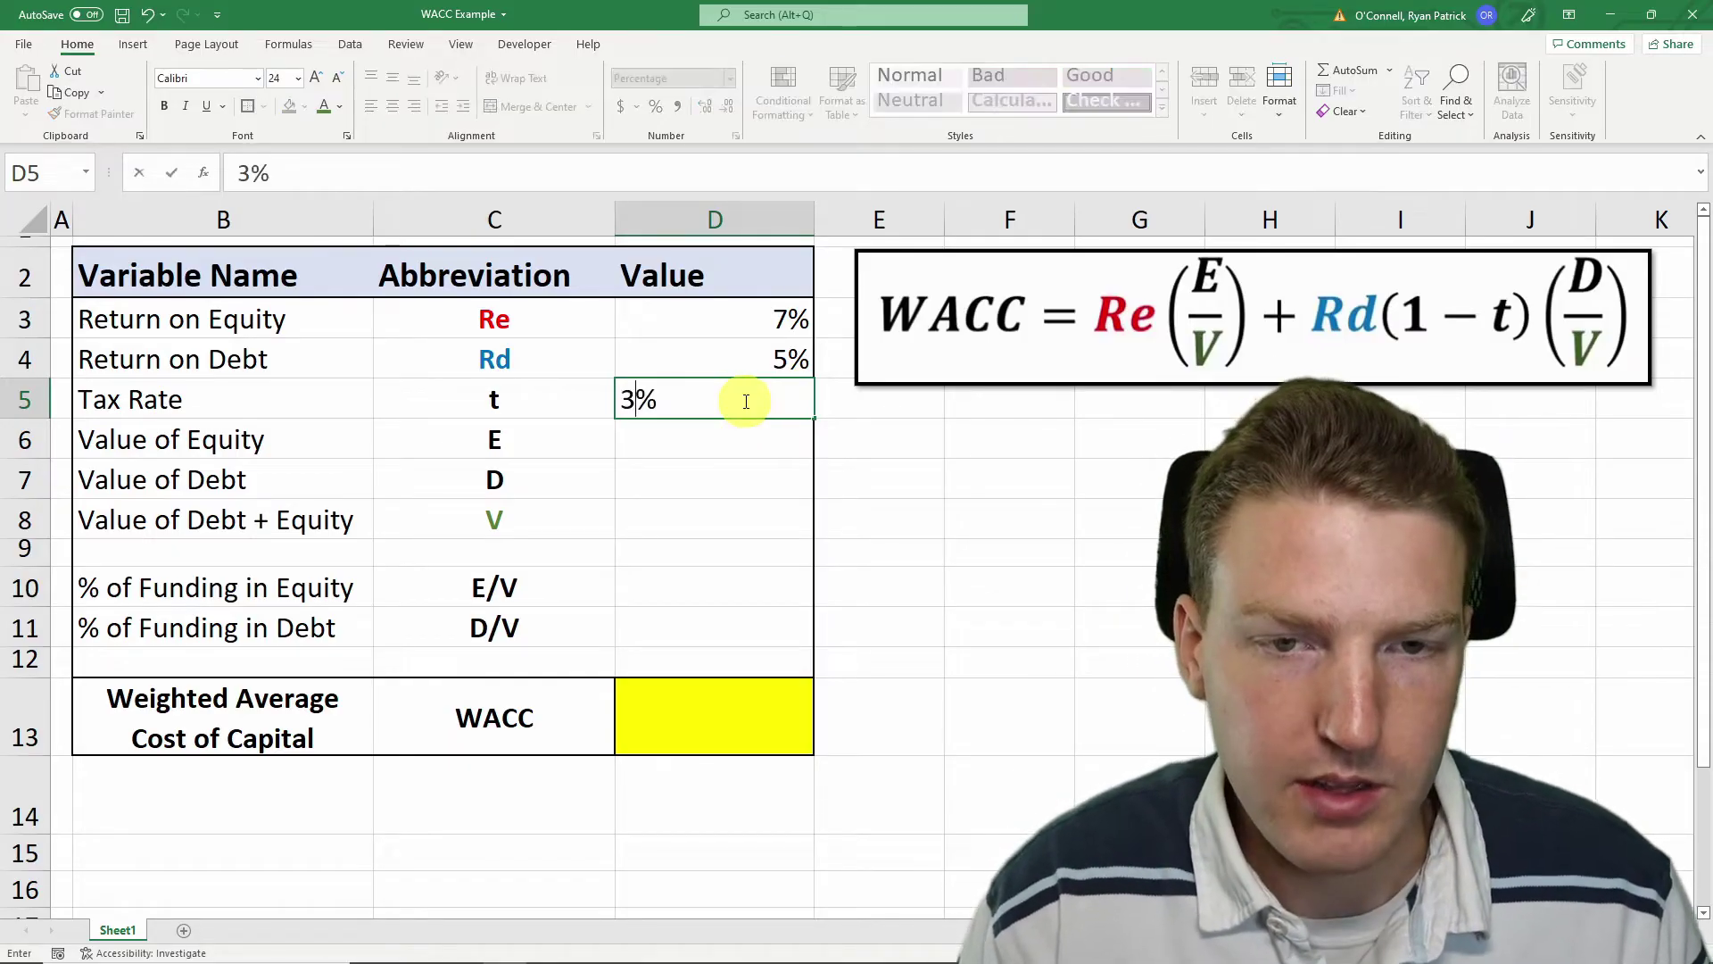
pyautogui.press('Return')
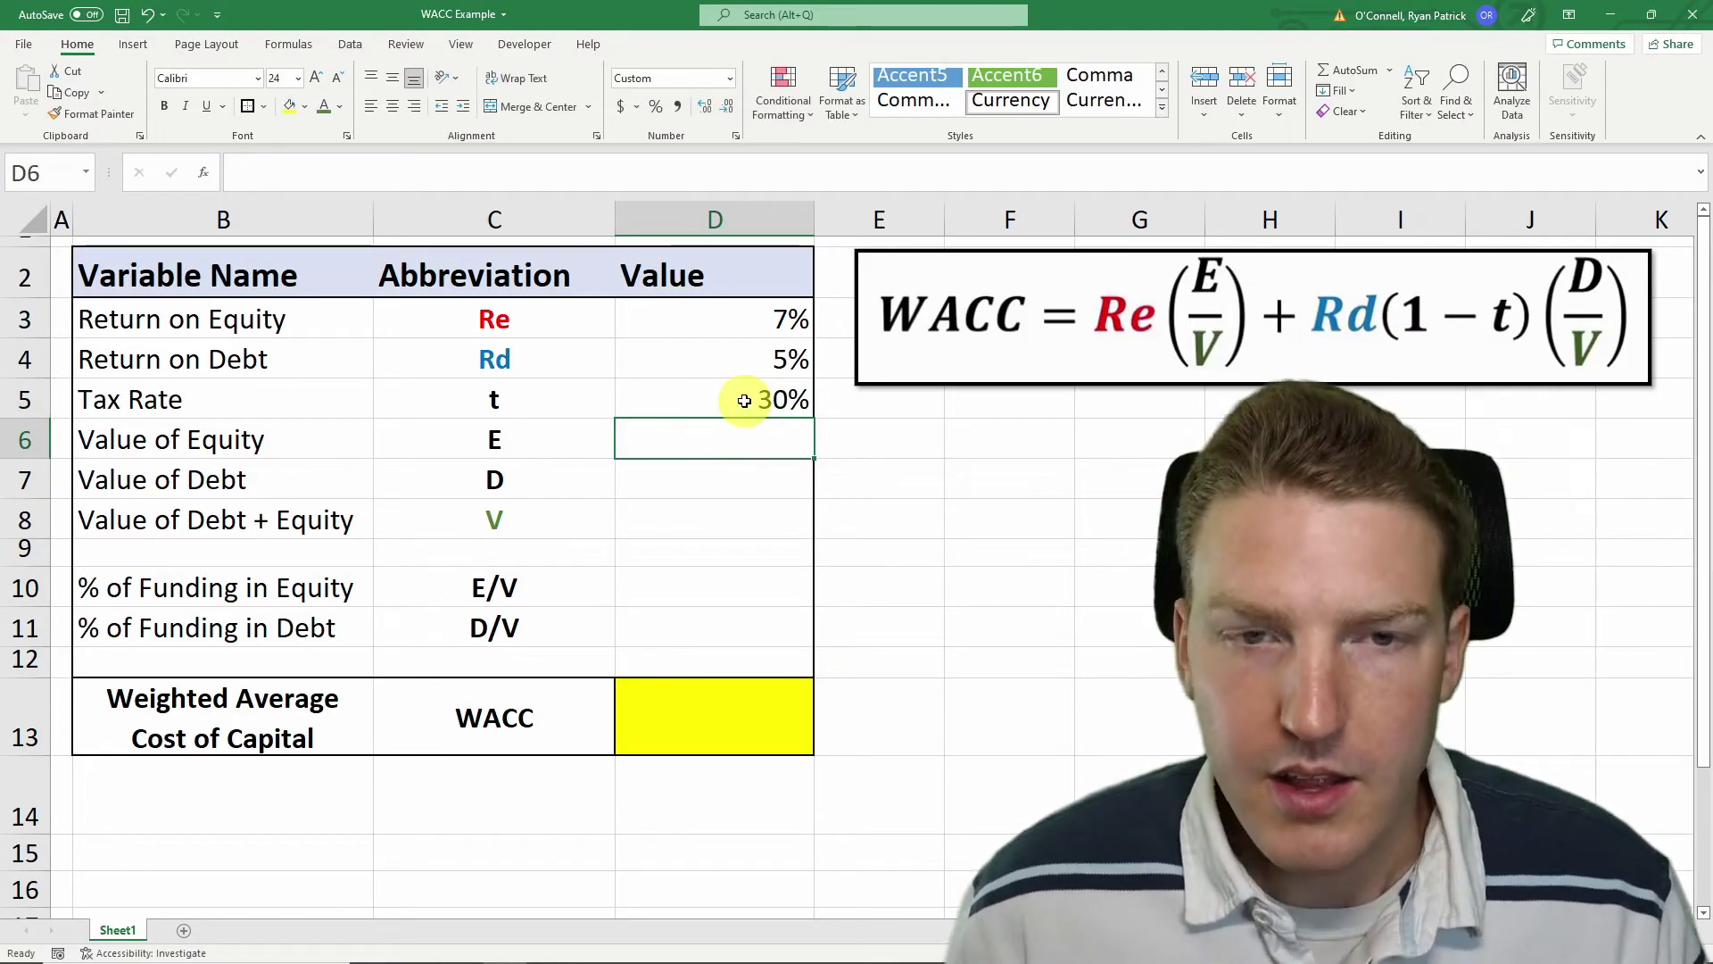
pyautogui.click(715, 414)
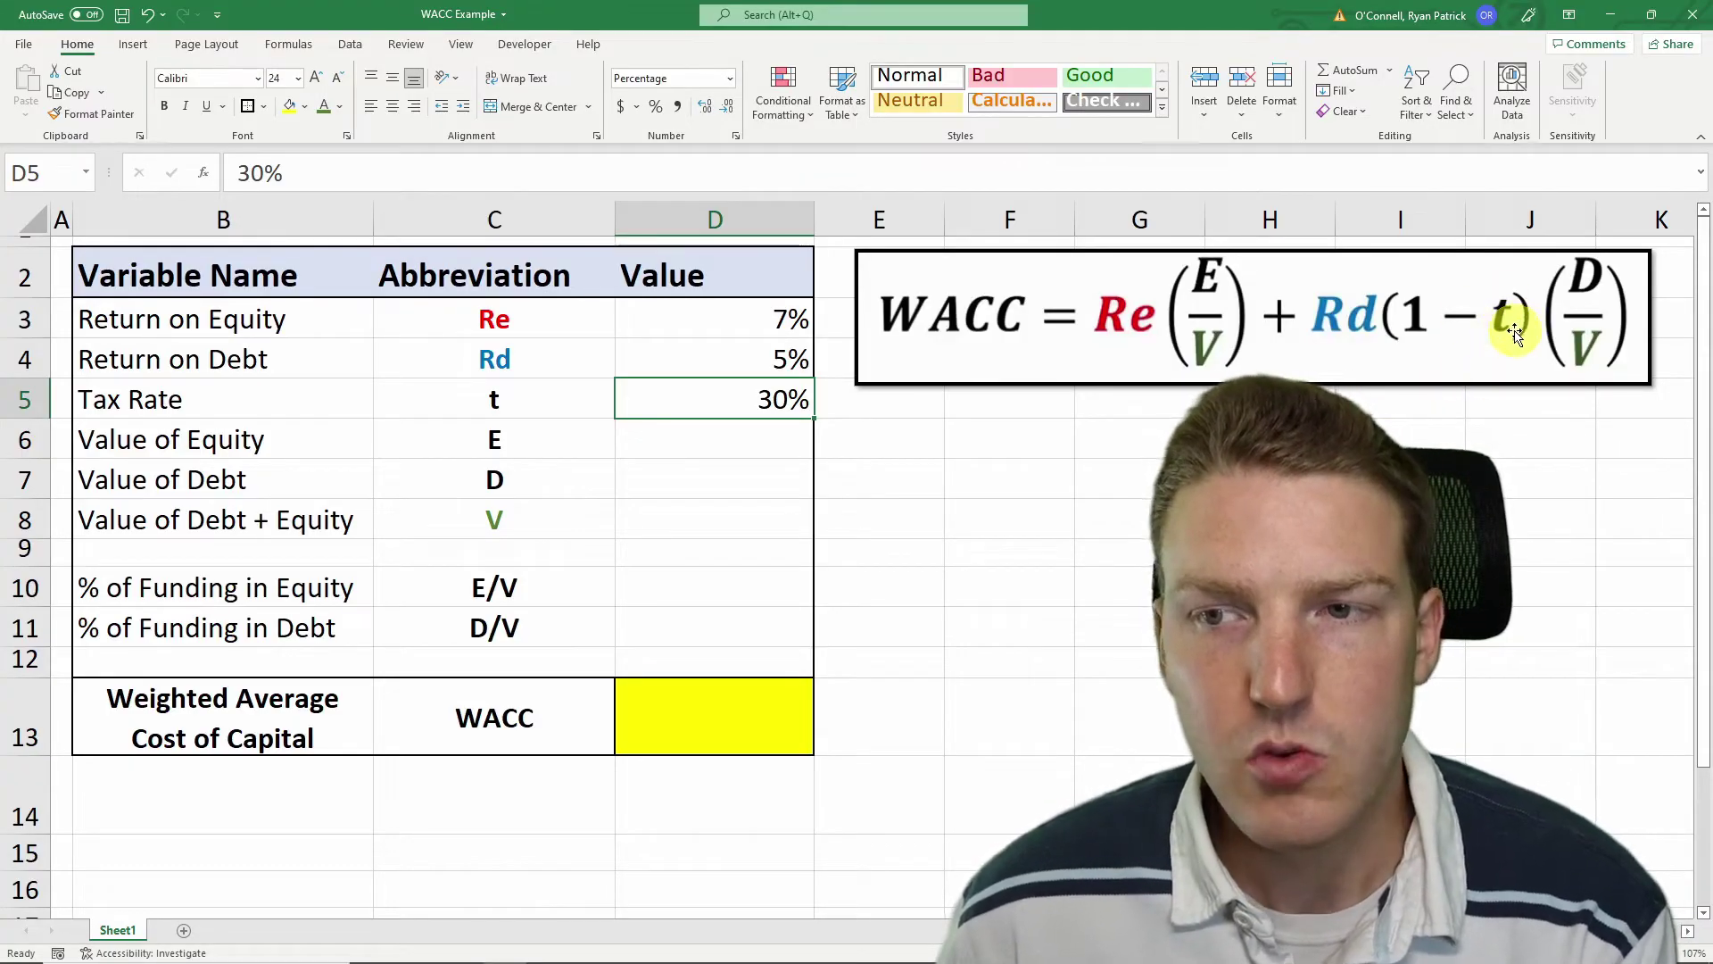
# Step: Enter 10,000,000 as the Value of Equity in cell D6
pyautogui.click(751, 433)
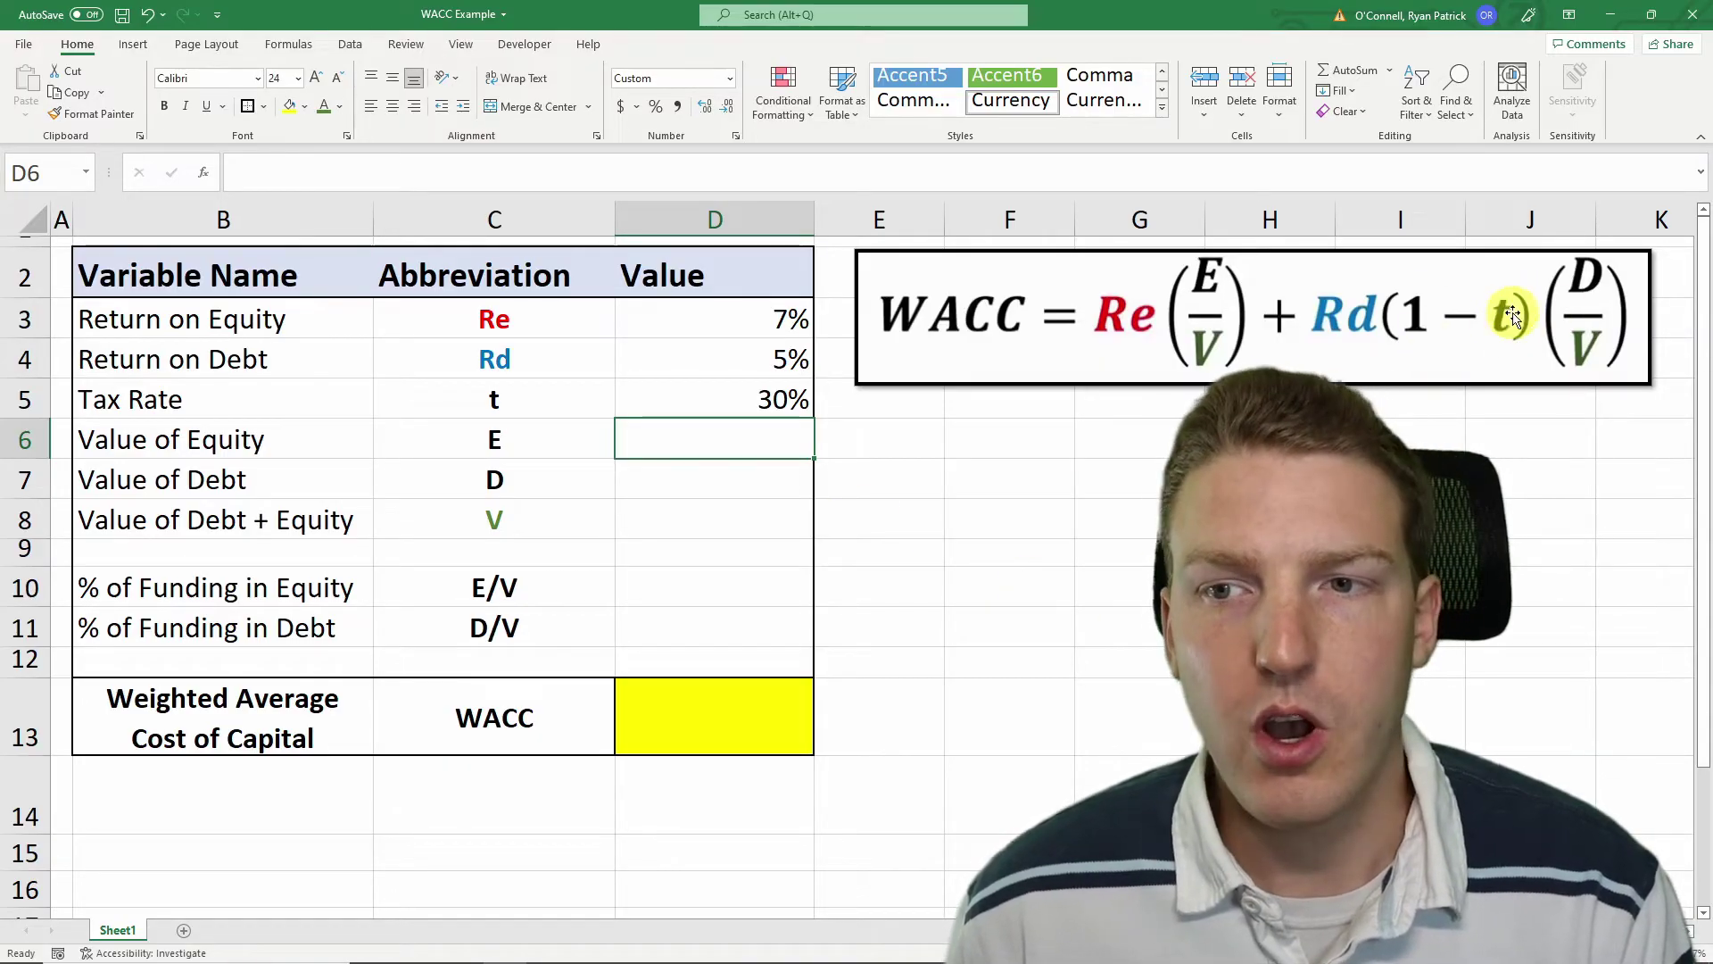
pyautogui.click(161, 442)
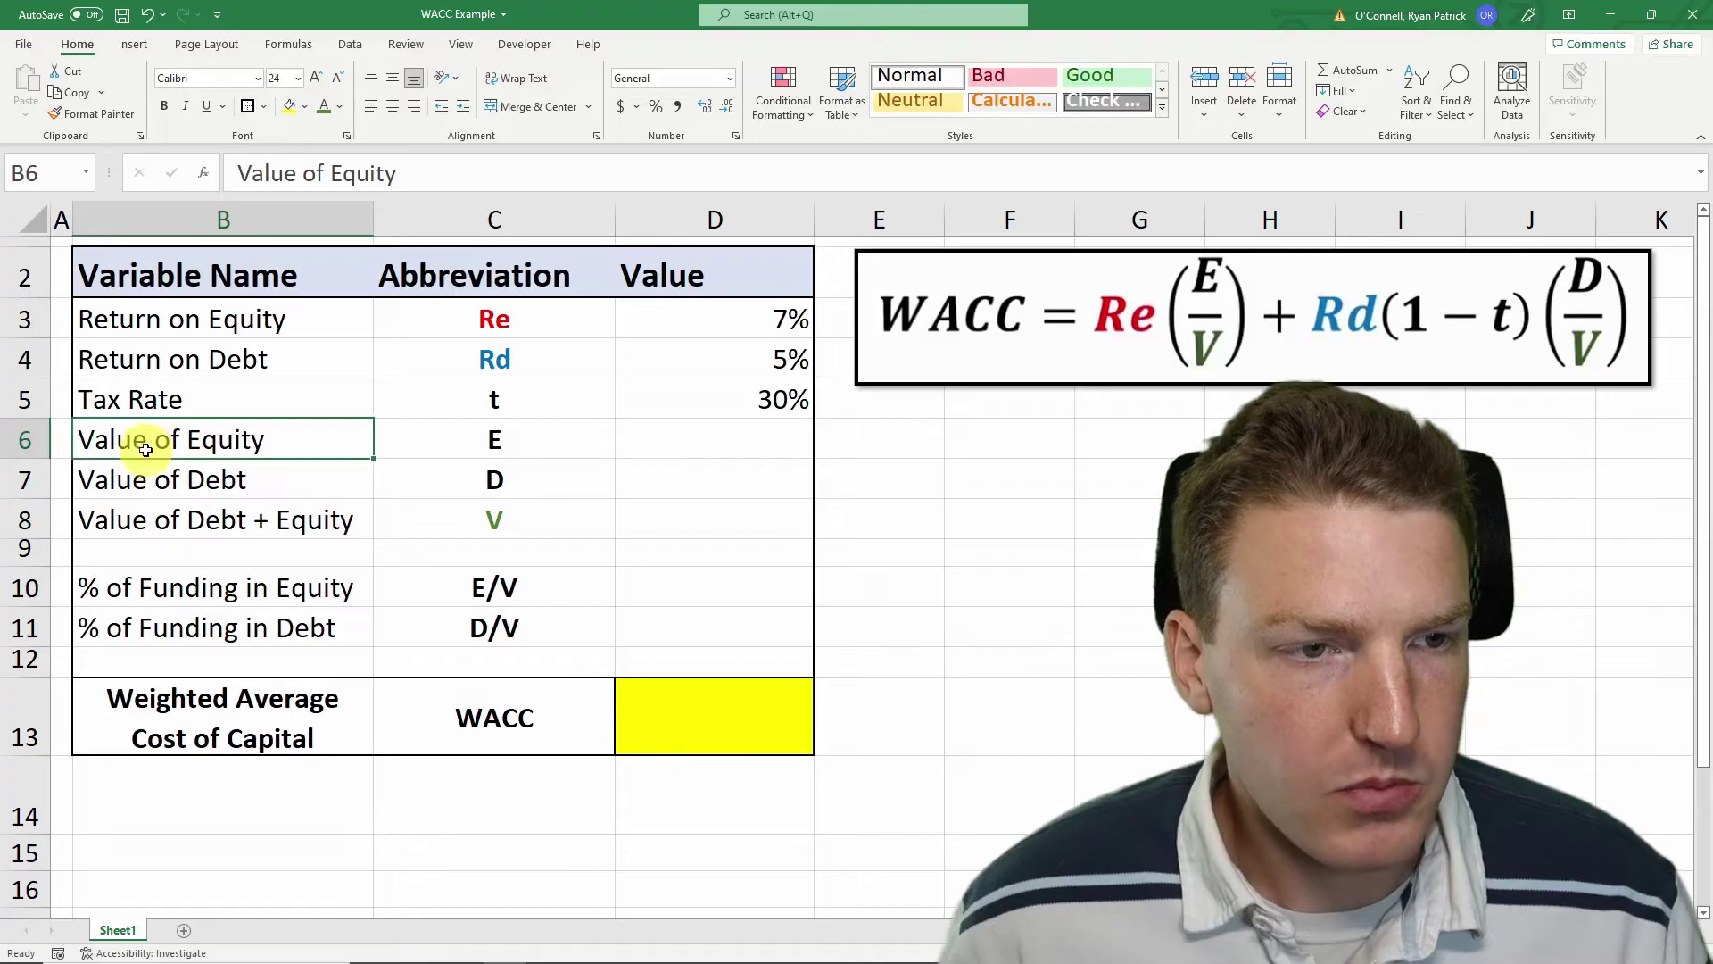
pyautogui.click(698, 436)
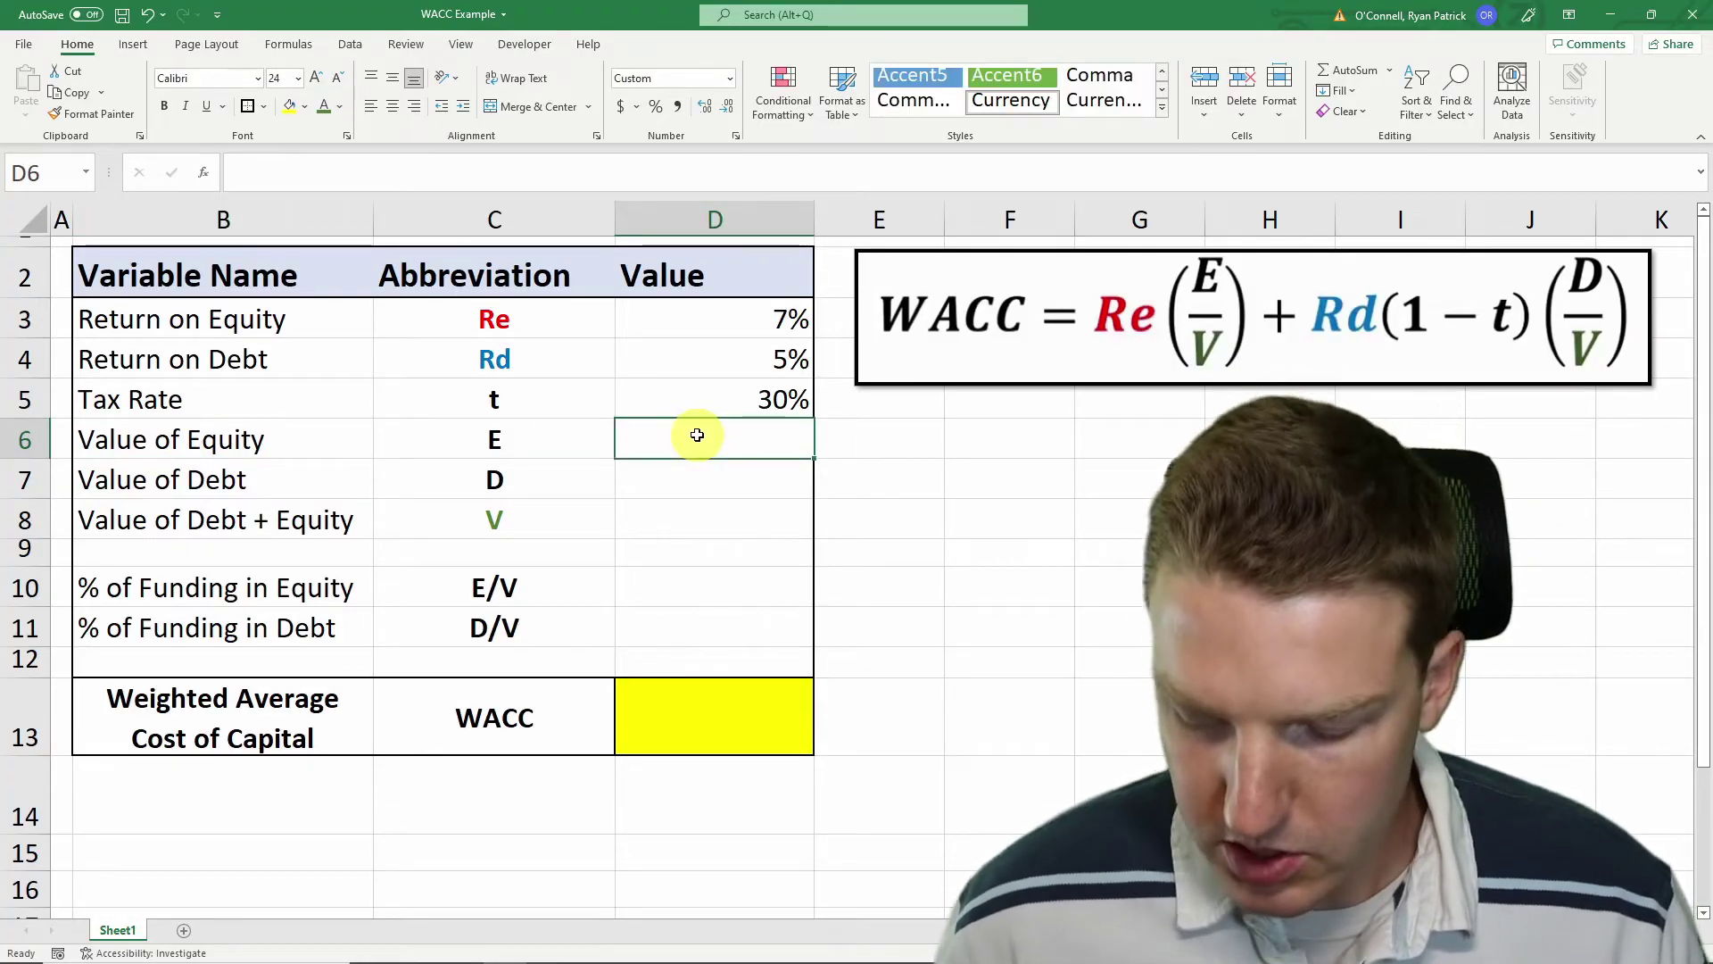
pyautogui.write('1')
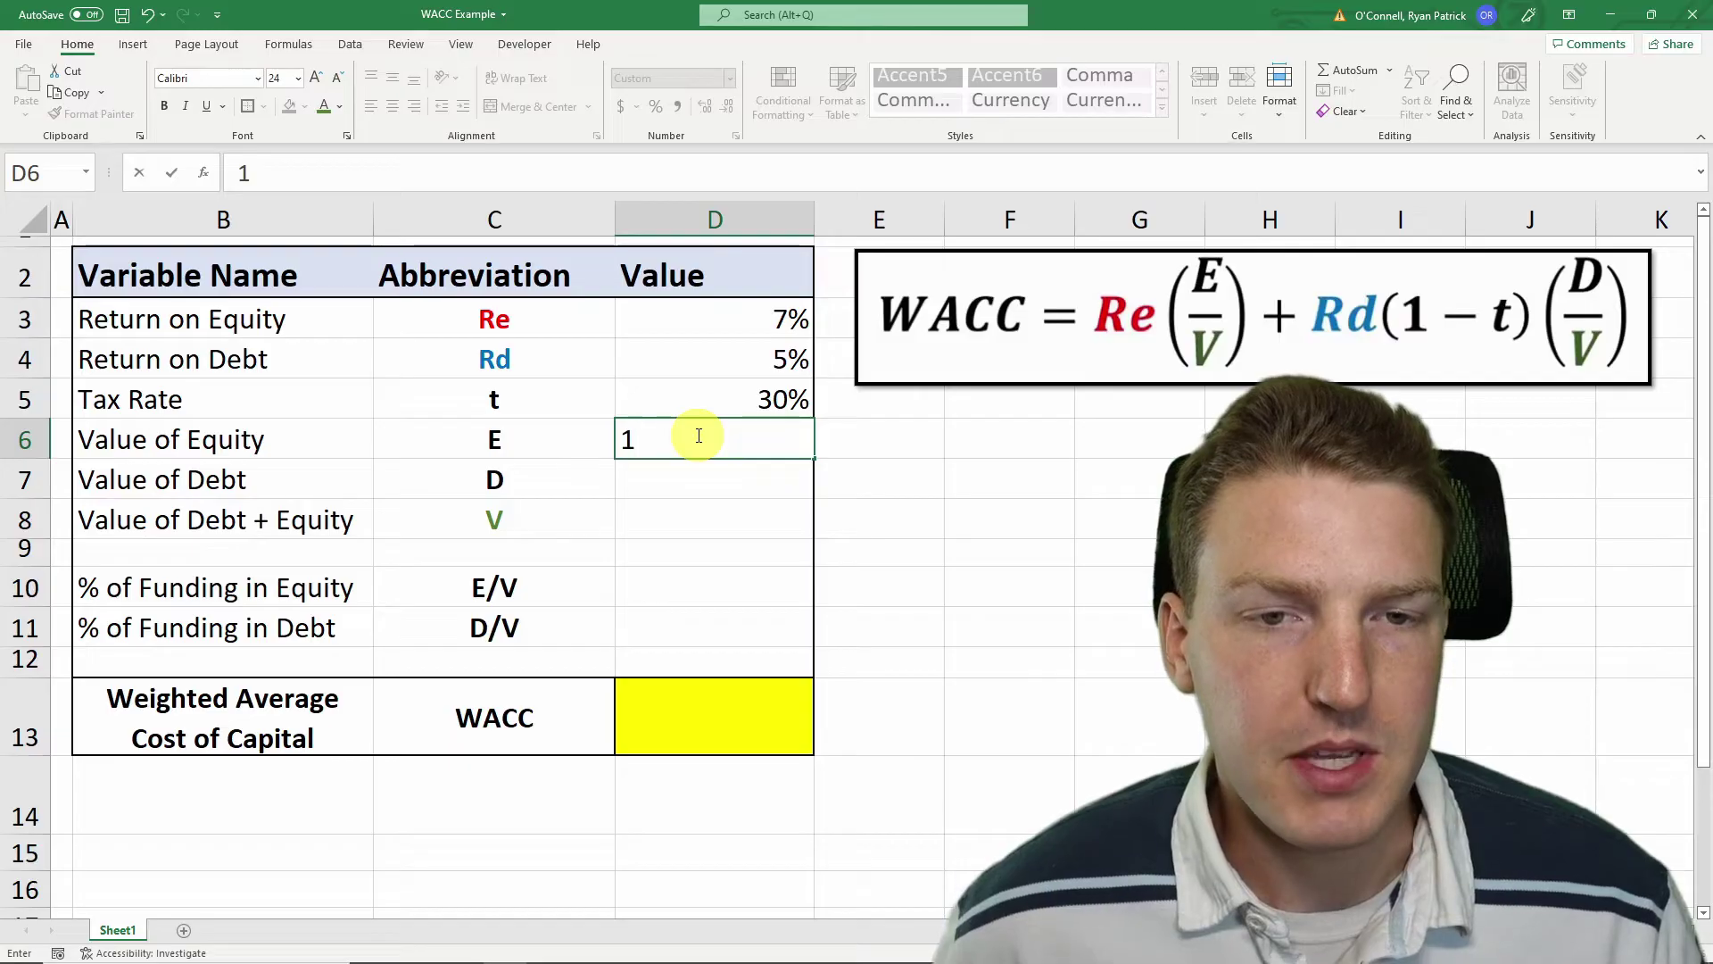
pyautogui.write('0,000,000')
pyautogui.press('Return')
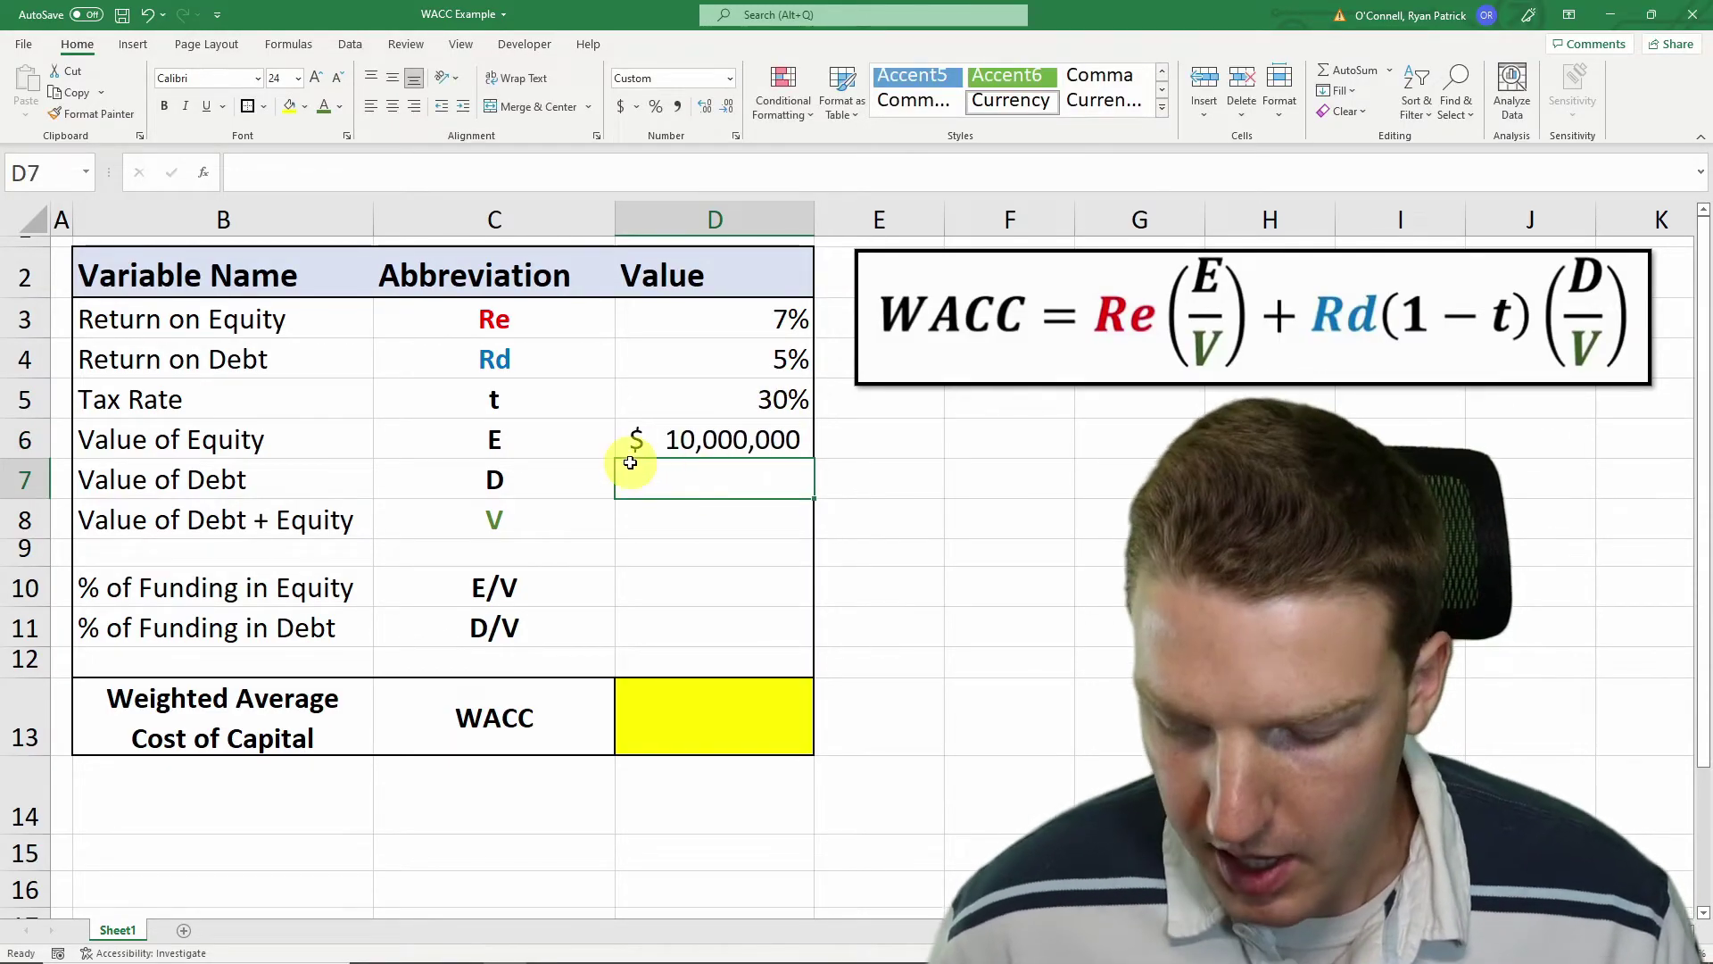
# Step: Enter 20000000 as the Value of Debt in cell D7
pyautogui.write('20000000')
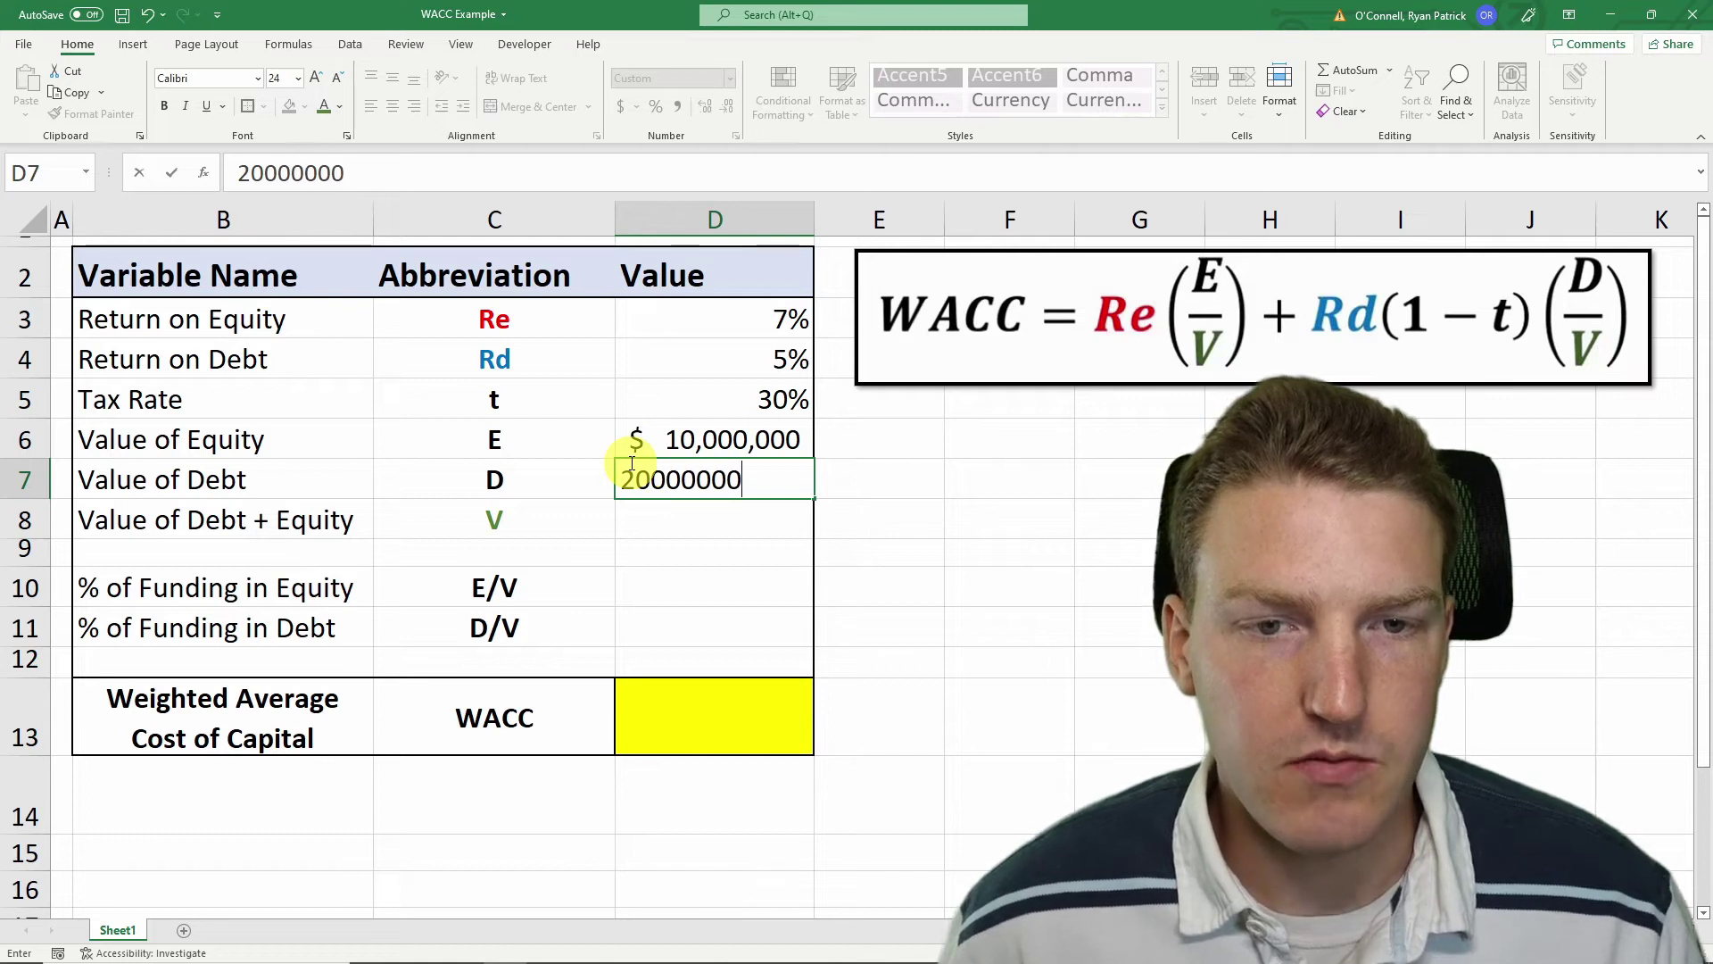
pyautogui.press('Return')
pyautogui.click(700, 485)
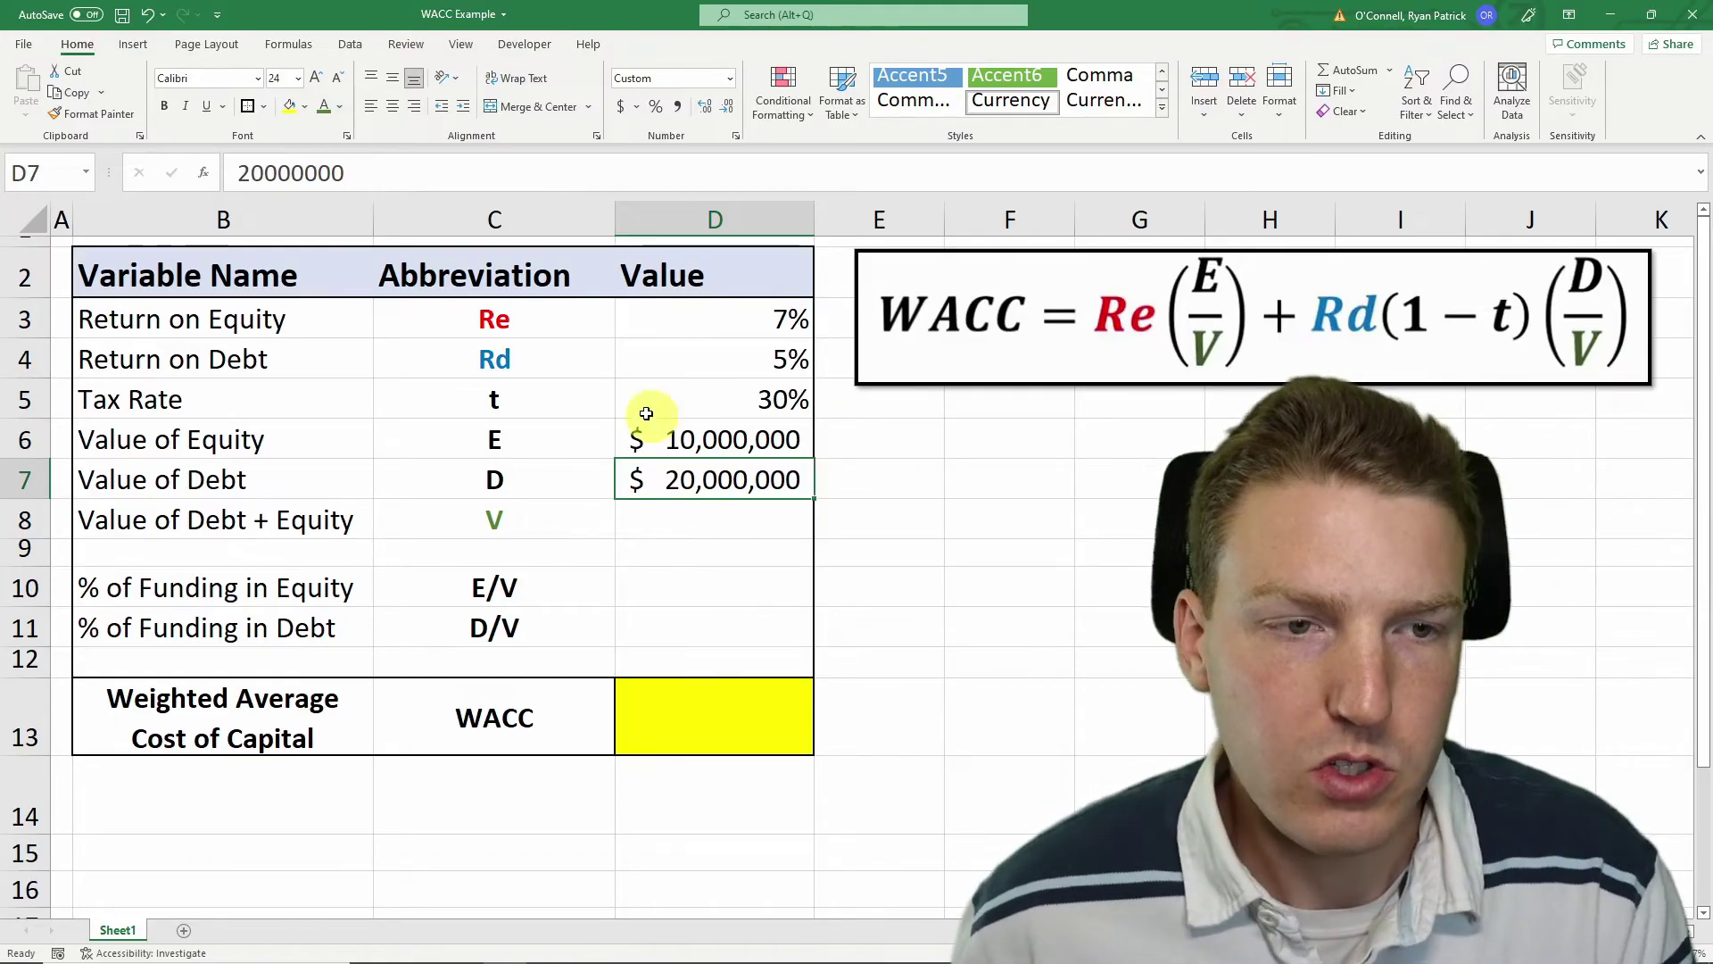
# Step: Calculate the Value of Debt + Equity in cell D8 with the formula =D6+D7
pyautogui.click(500, 520)
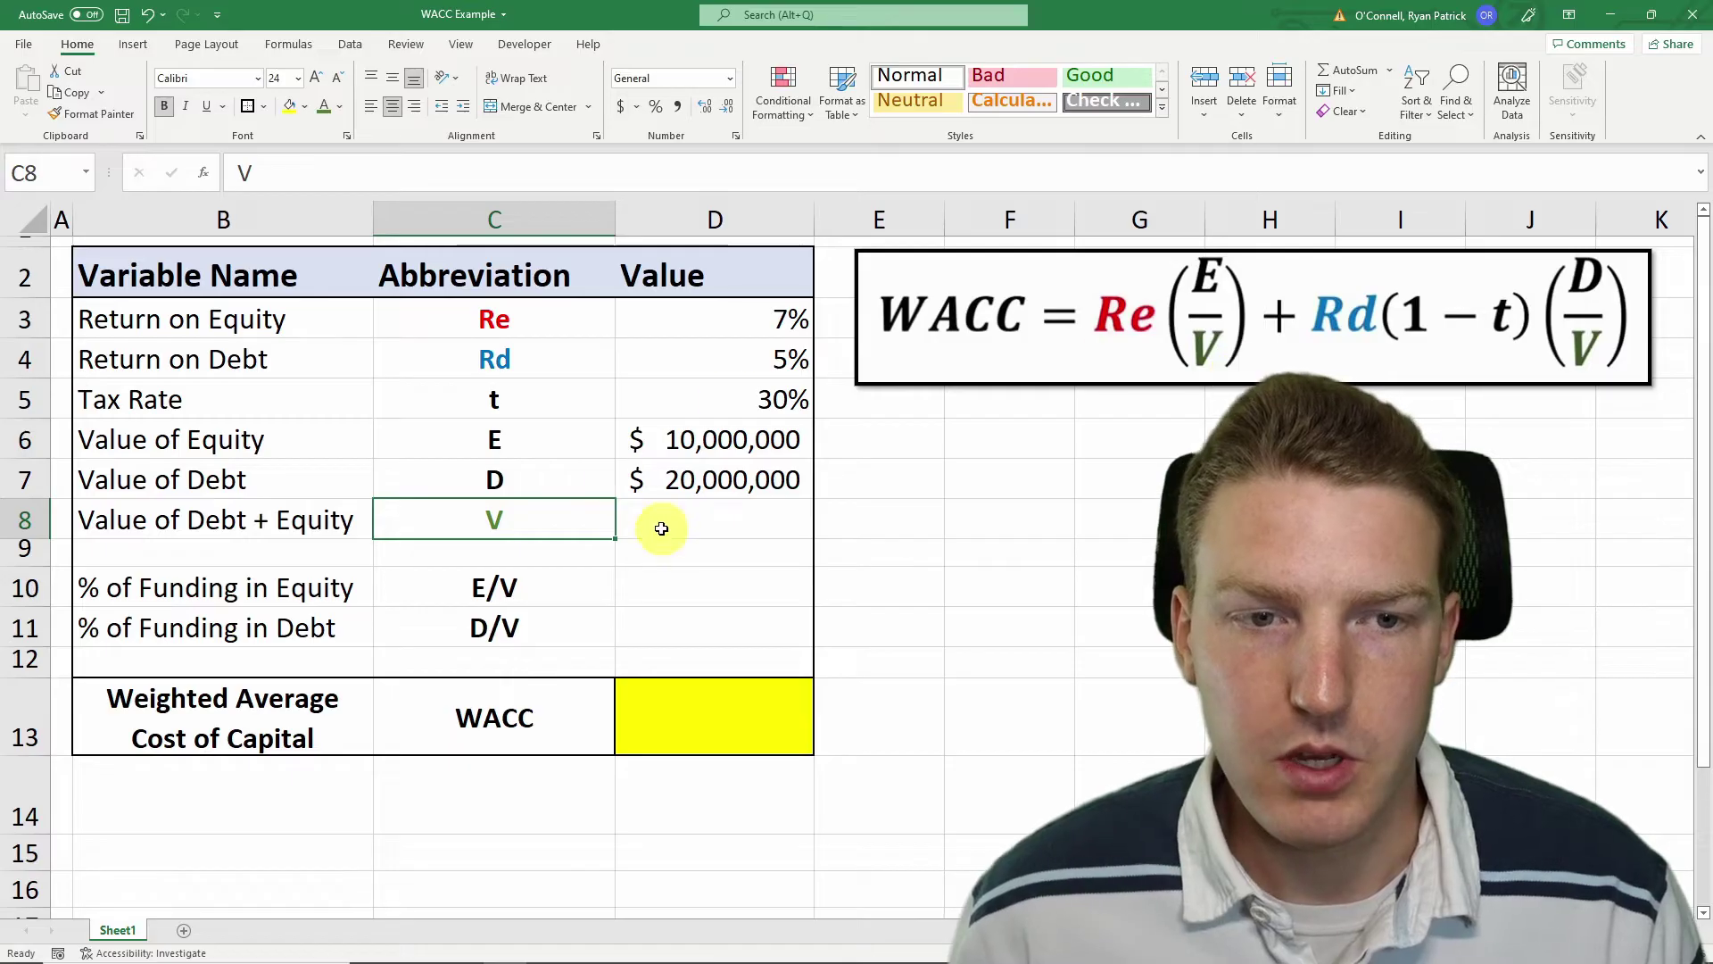
pyautogui.click(719, 509)
pyautogui.write('=')
pyautogui.press('Up')
pyautogui.press('Up')
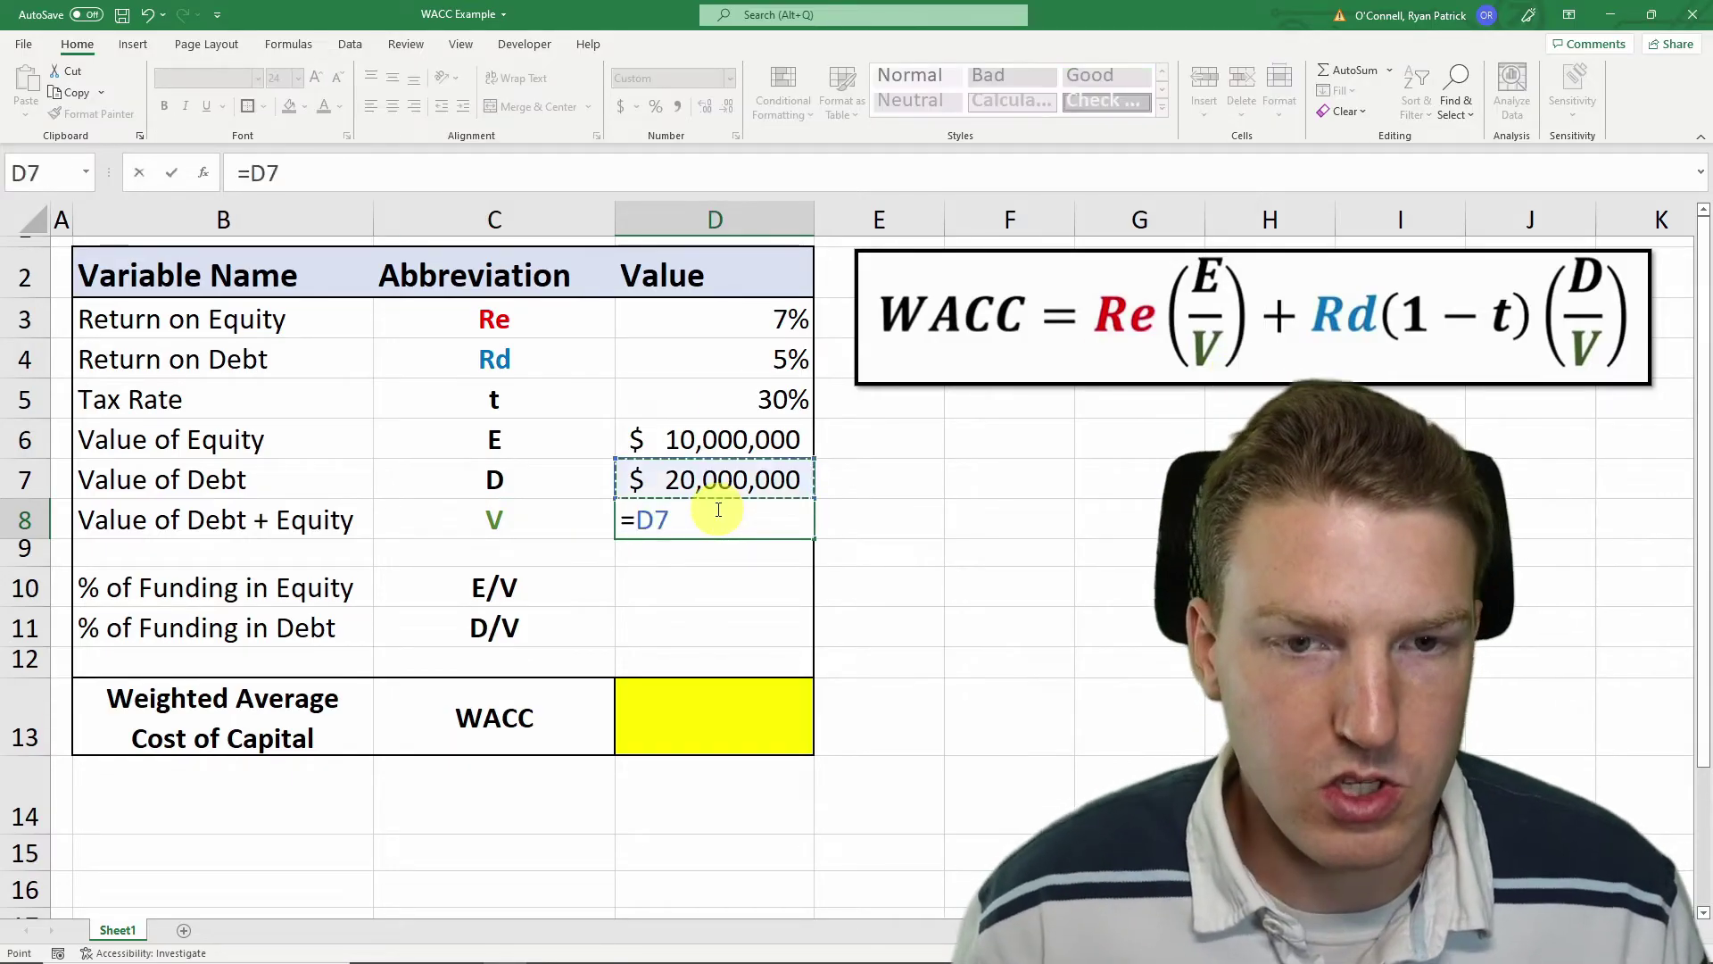
pyautogui.write('+')
pyautogui.press('Up')
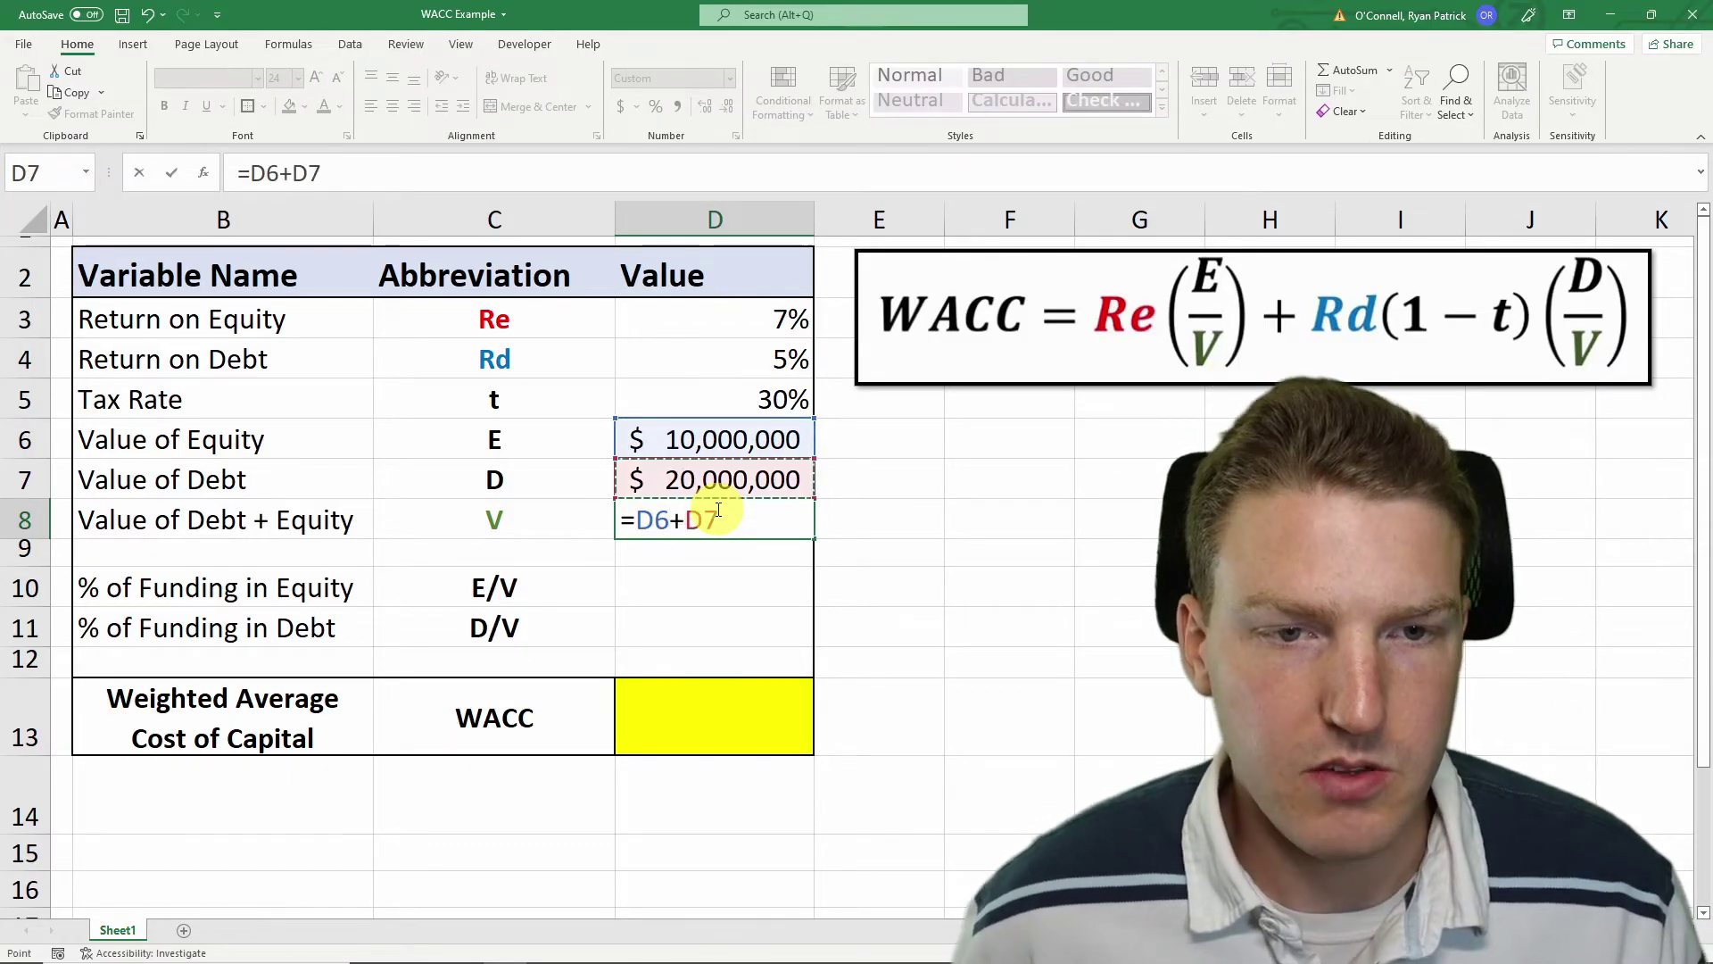
pyautogui.press('Return')
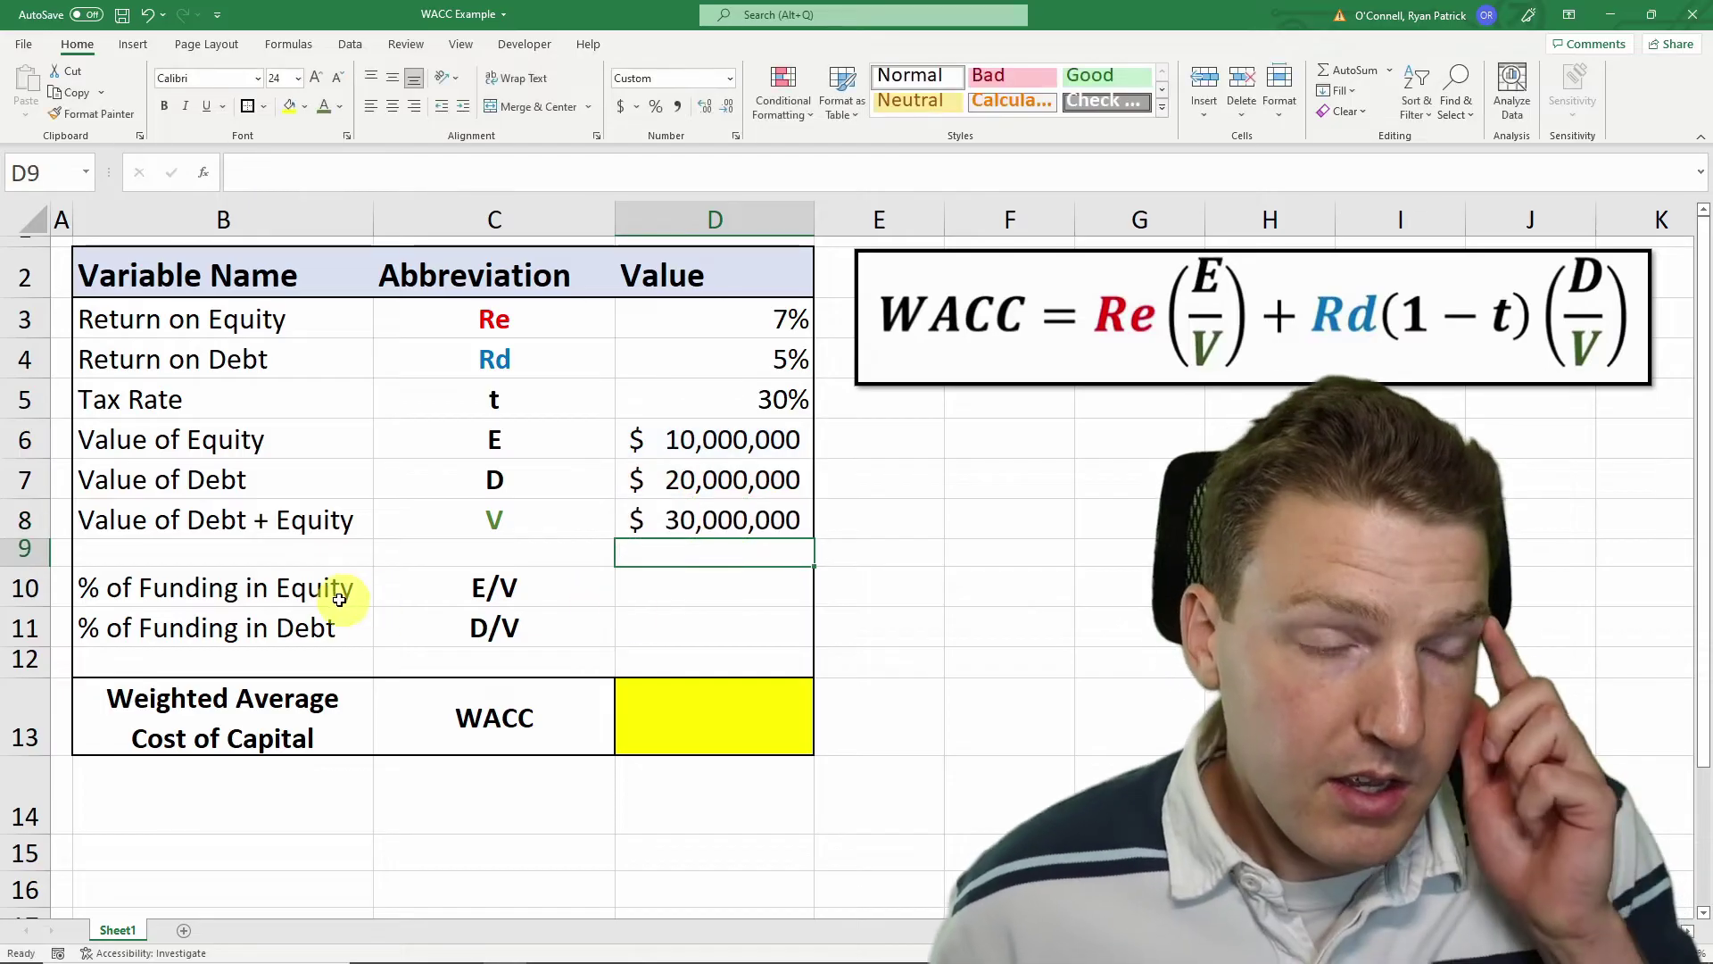
# Step: Calculate the % of Funding in Equity in cell D10 with the formula =D6/D8
pyautogui.click(185, 604)
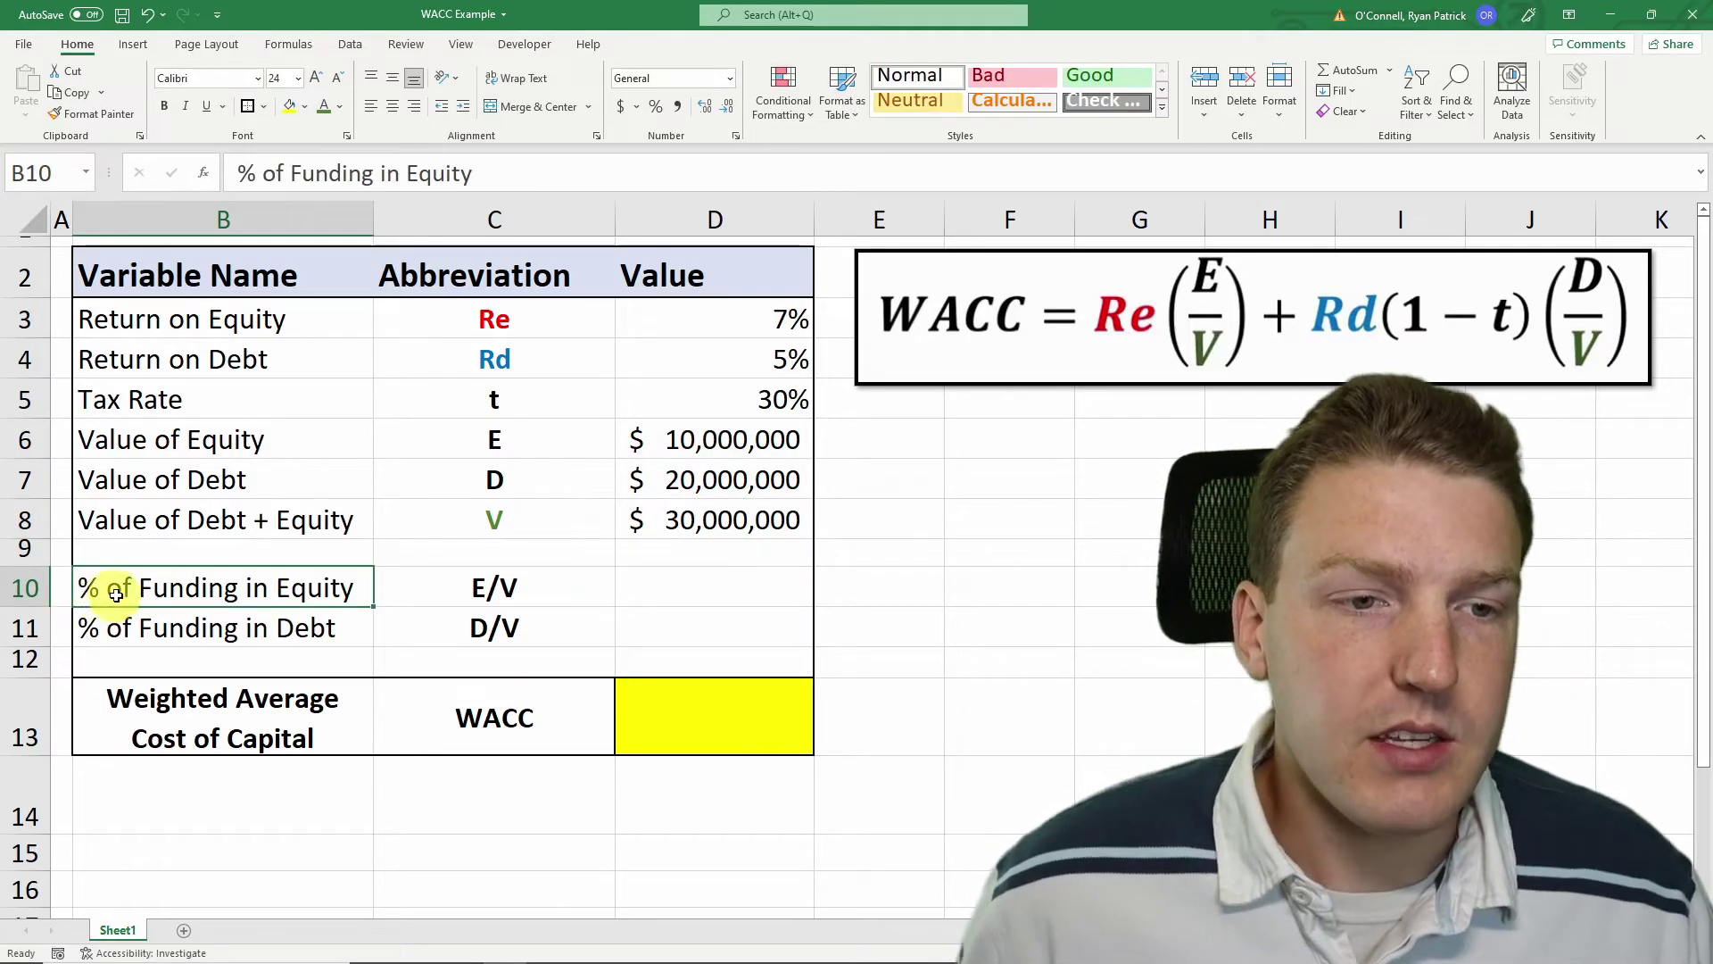
pyautogui.click(688, 598)
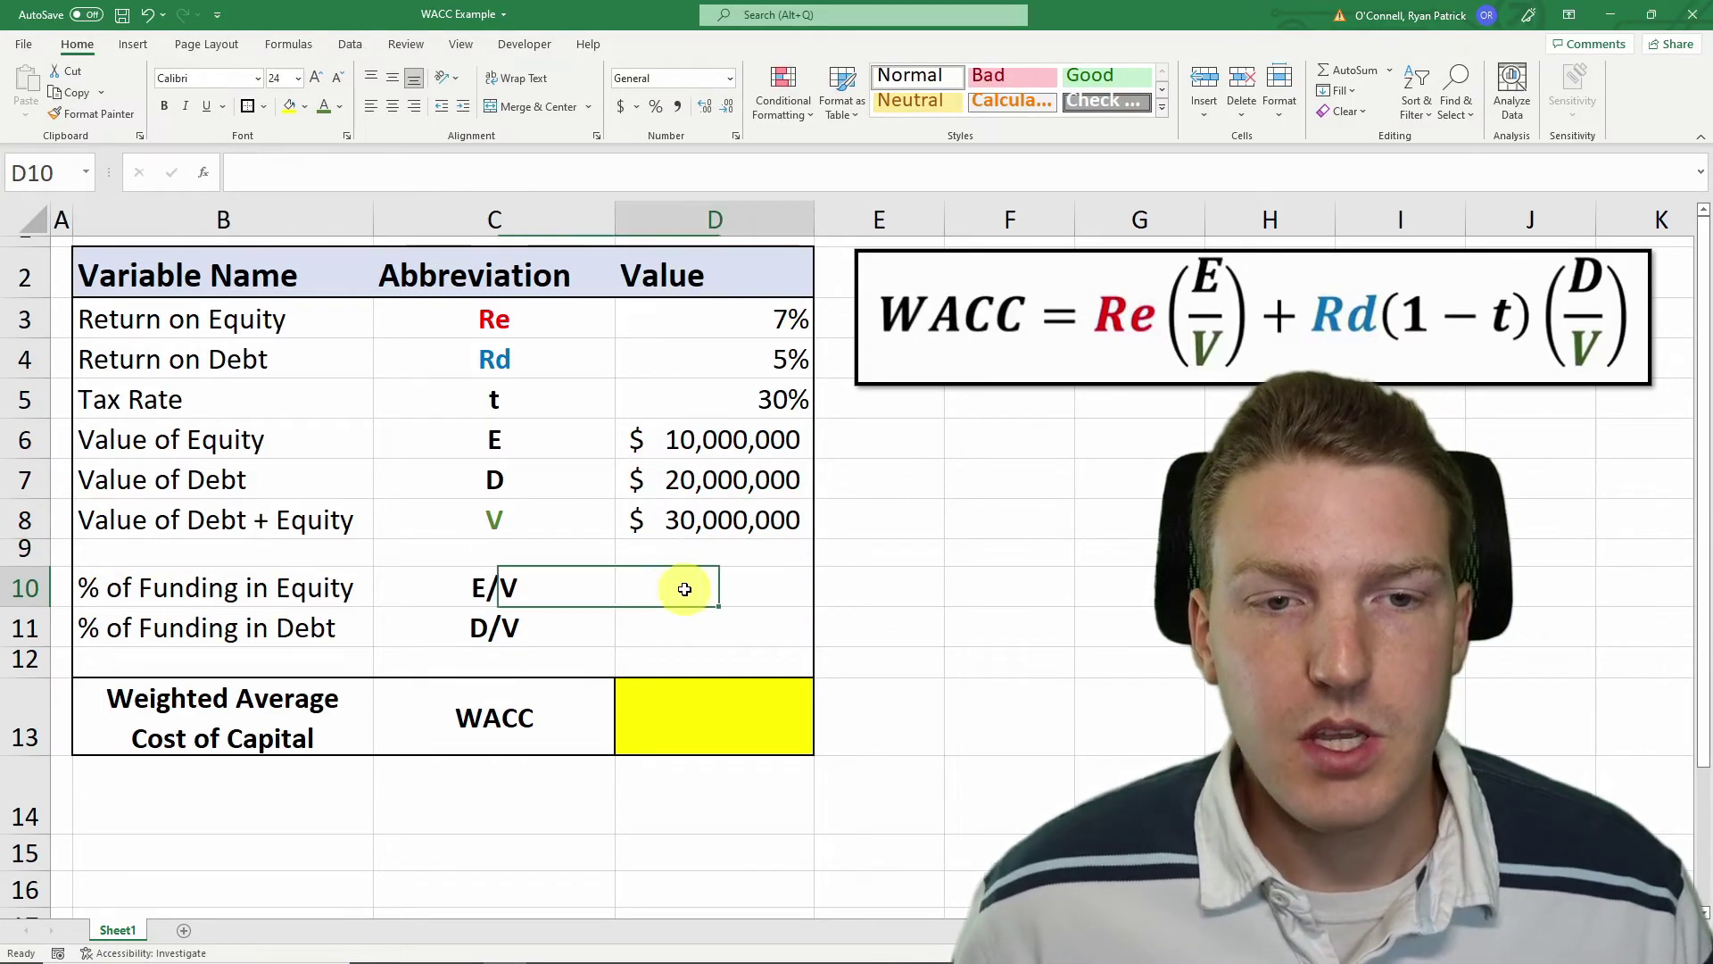
pyautogui.write('=')
pyautogui.press('Up')
pyautogui.press('Up')
pyautogui.press('Up')
pyautogui.press('Up')
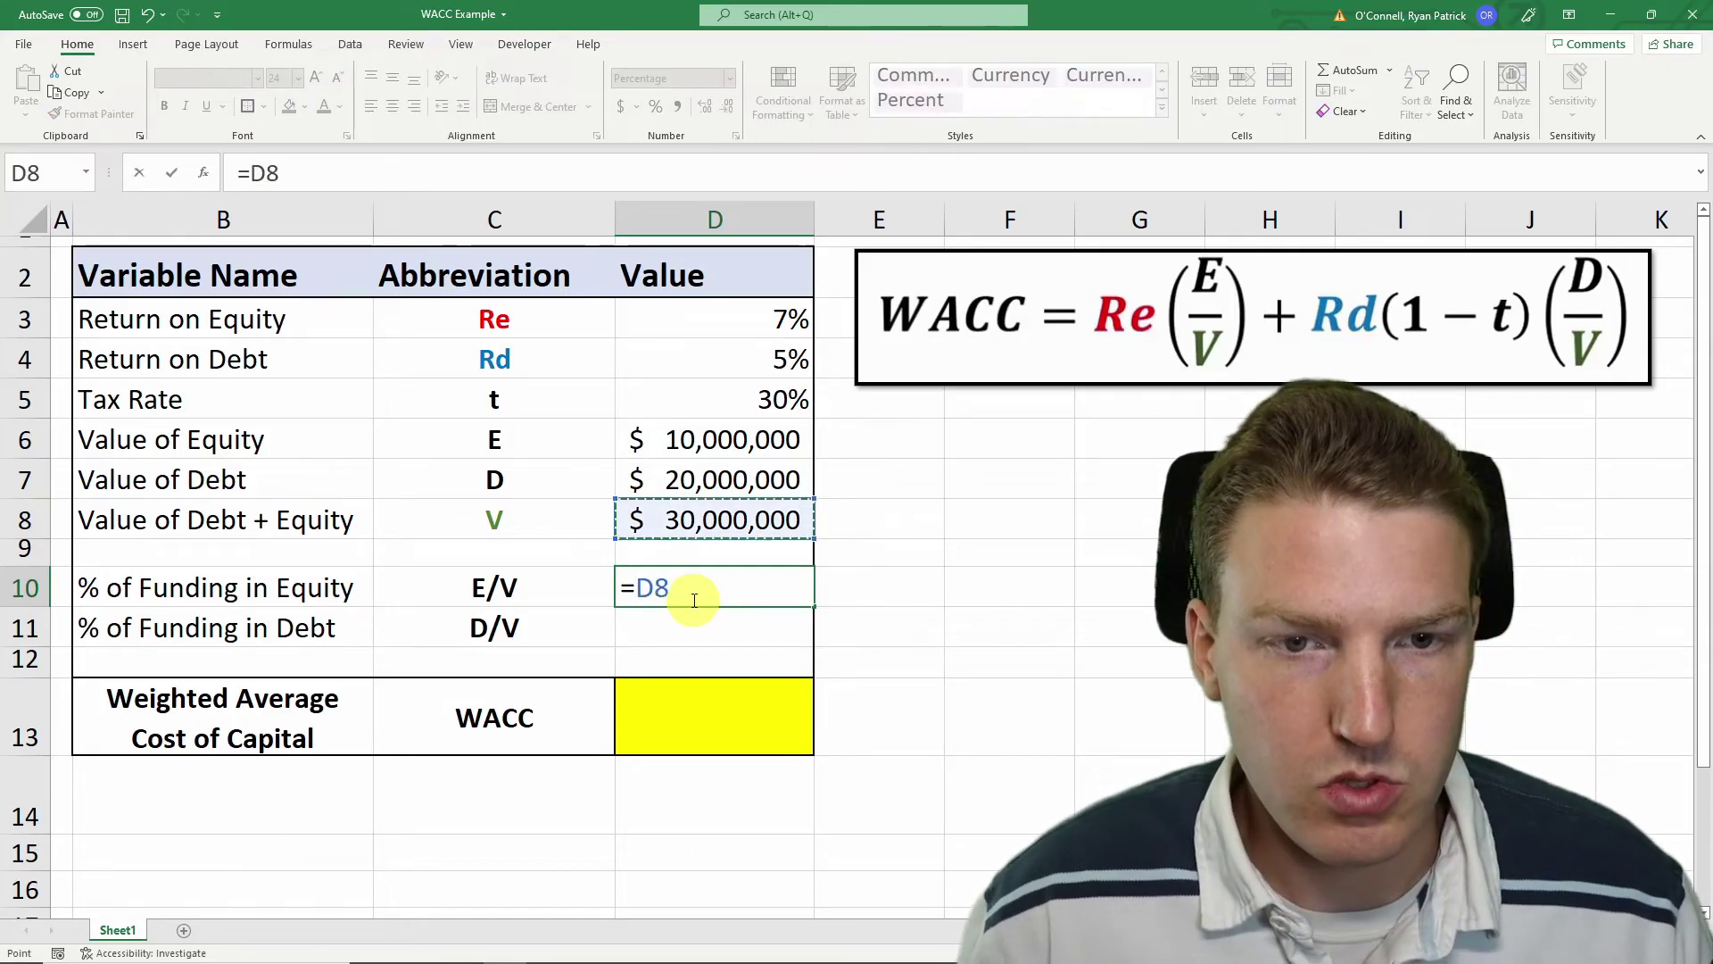
pyautogui.write('=')
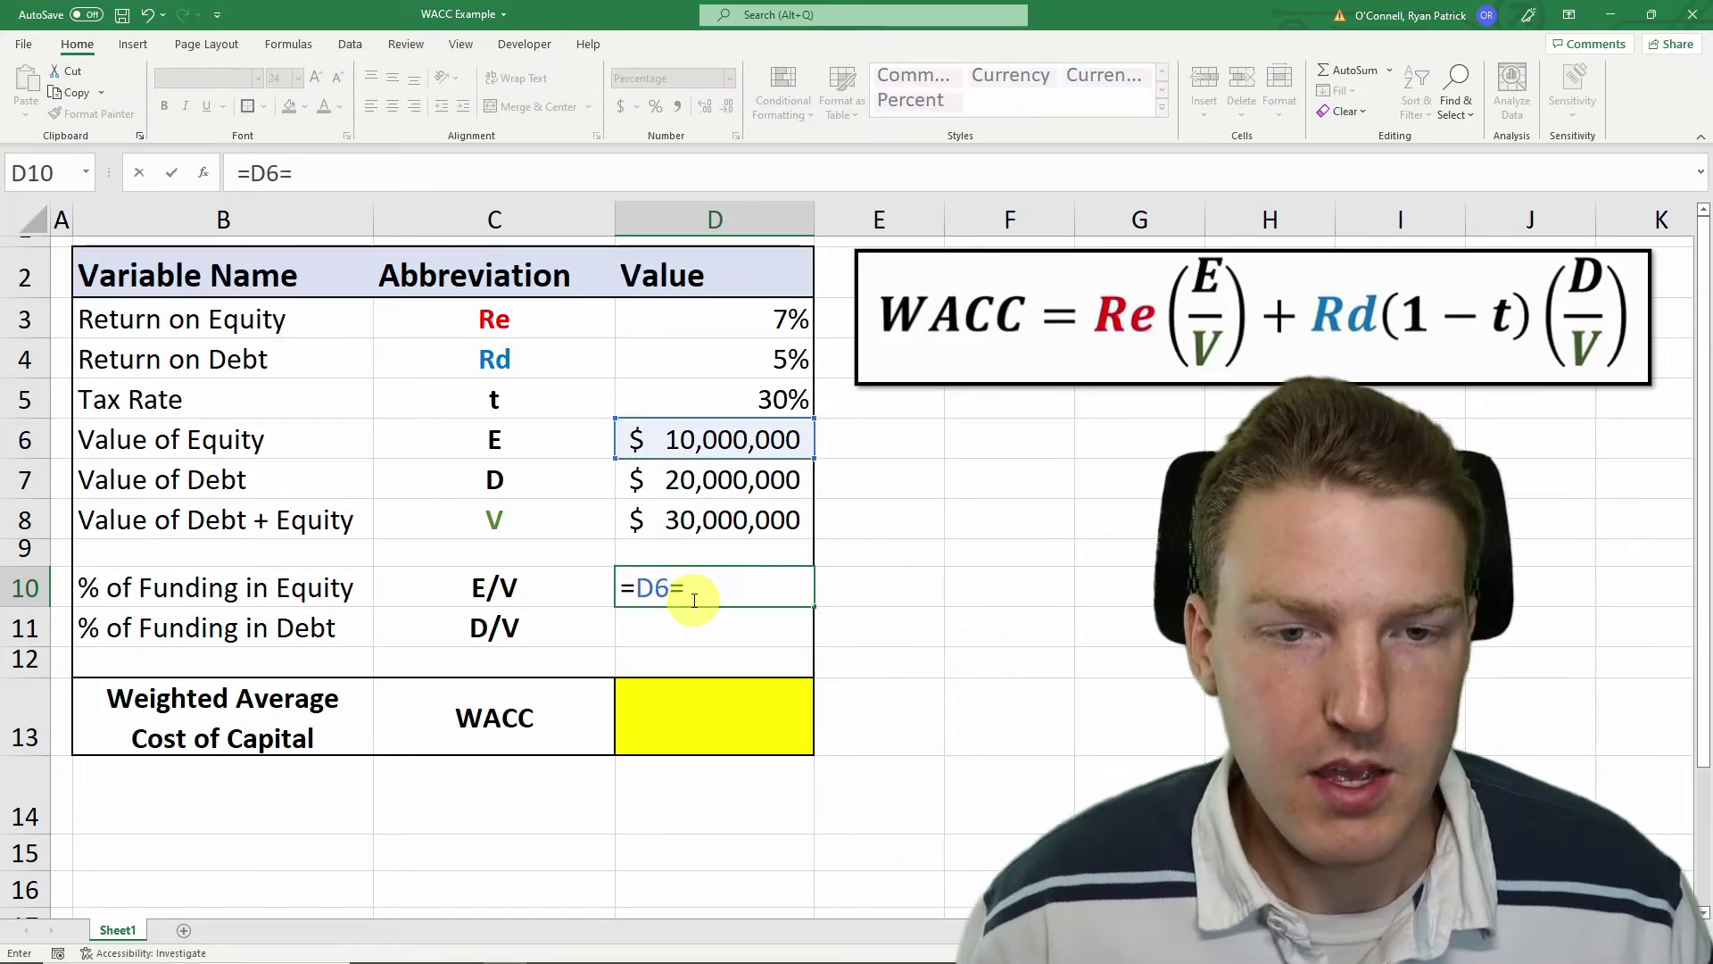
pyautogui.press('Up')
pyautogui.press('Up')
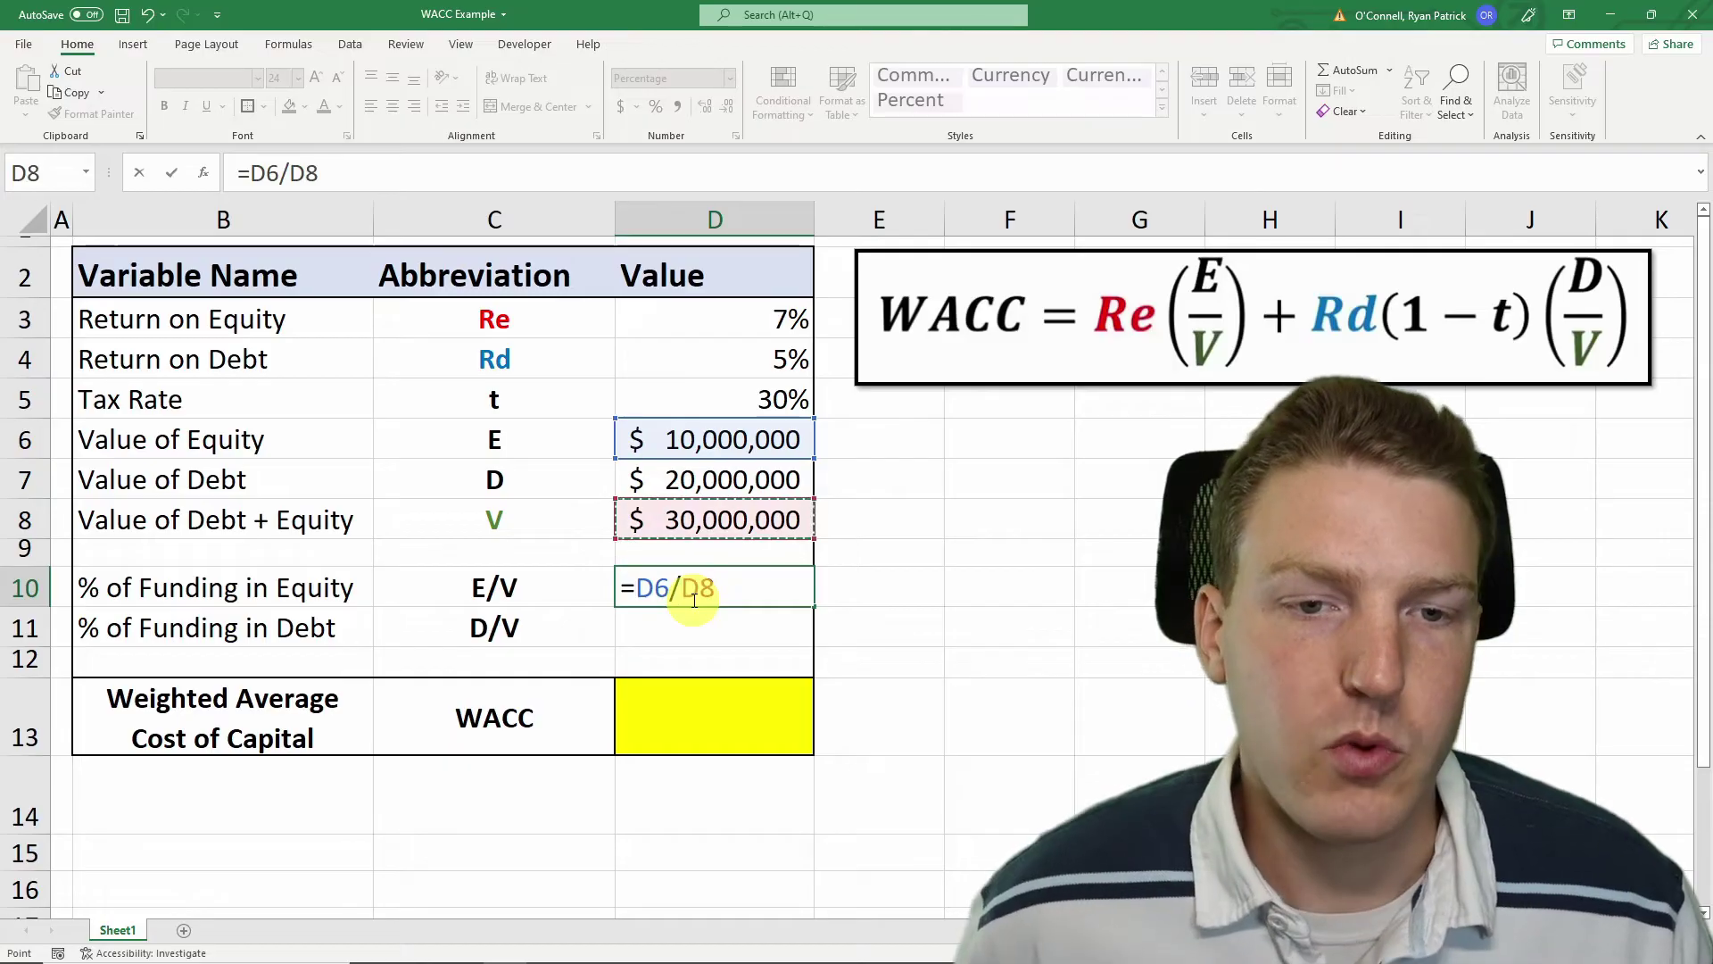
pyautogui.press('Return')
pyautogui.click(766, 572)
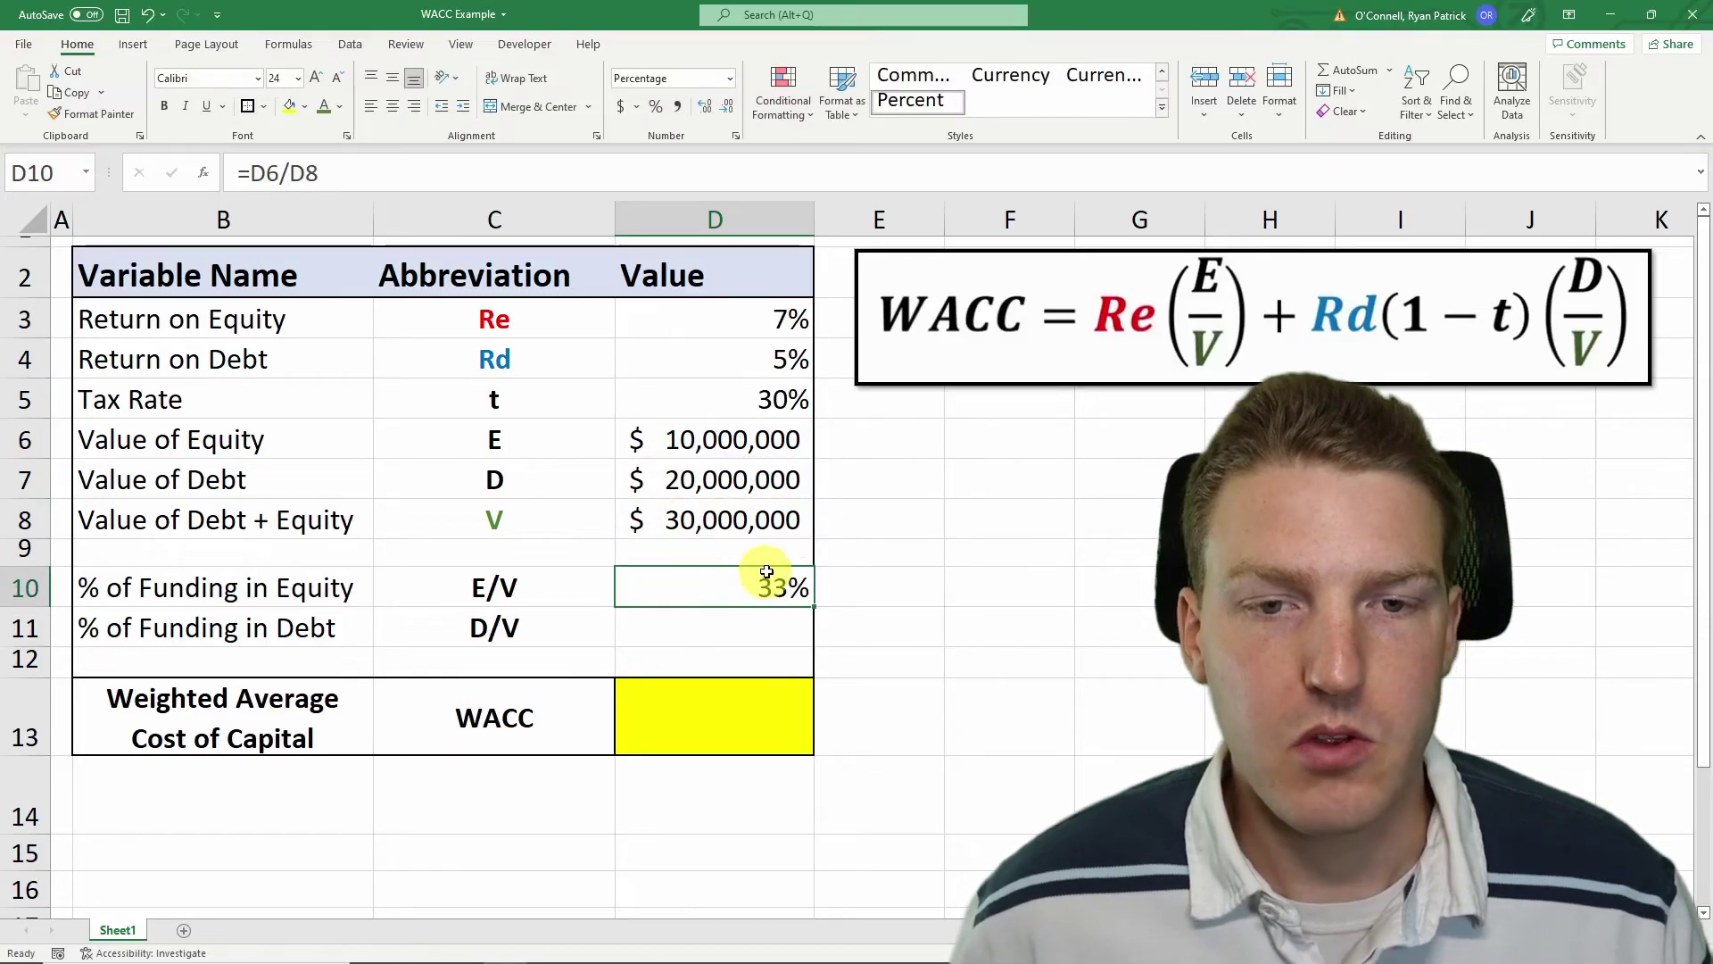
# Step: Calculate the % of Funding in Debt in cell D11 with the formula =D7/D8
pyautogui.click(673, 622)
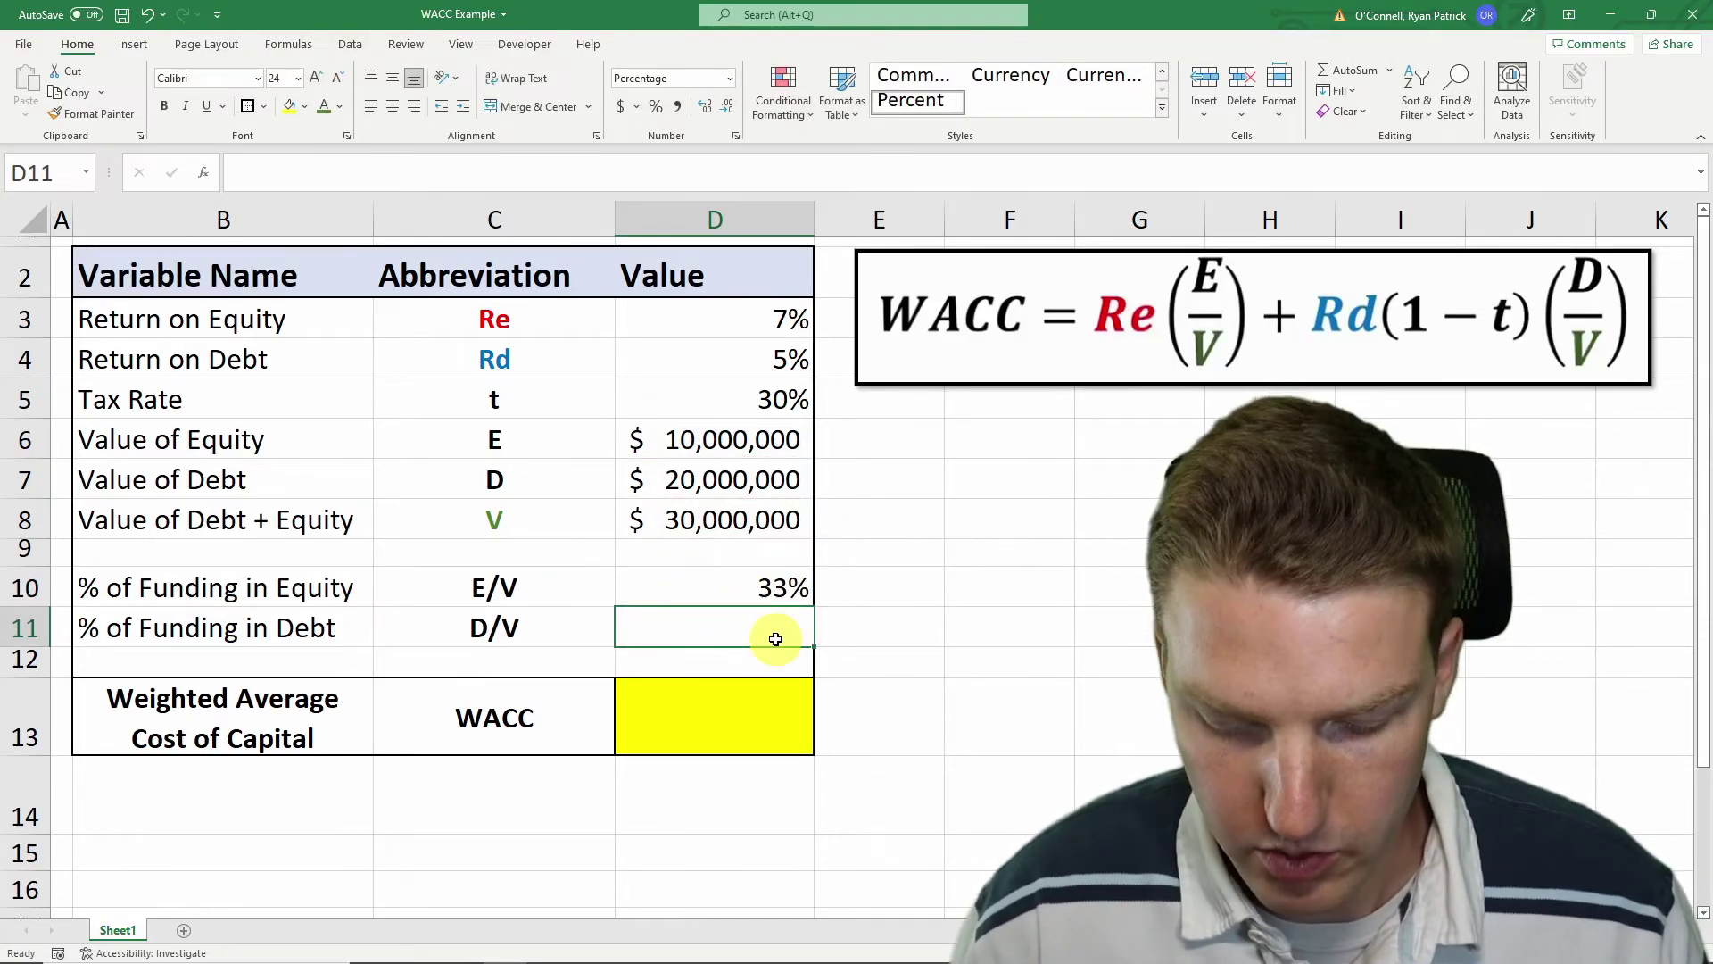
pyautogui.write('=')
pyautogui.press('Up')
pyautogui.press('Up')
pyautogui.press('Up')
pyautogui.press('Up')
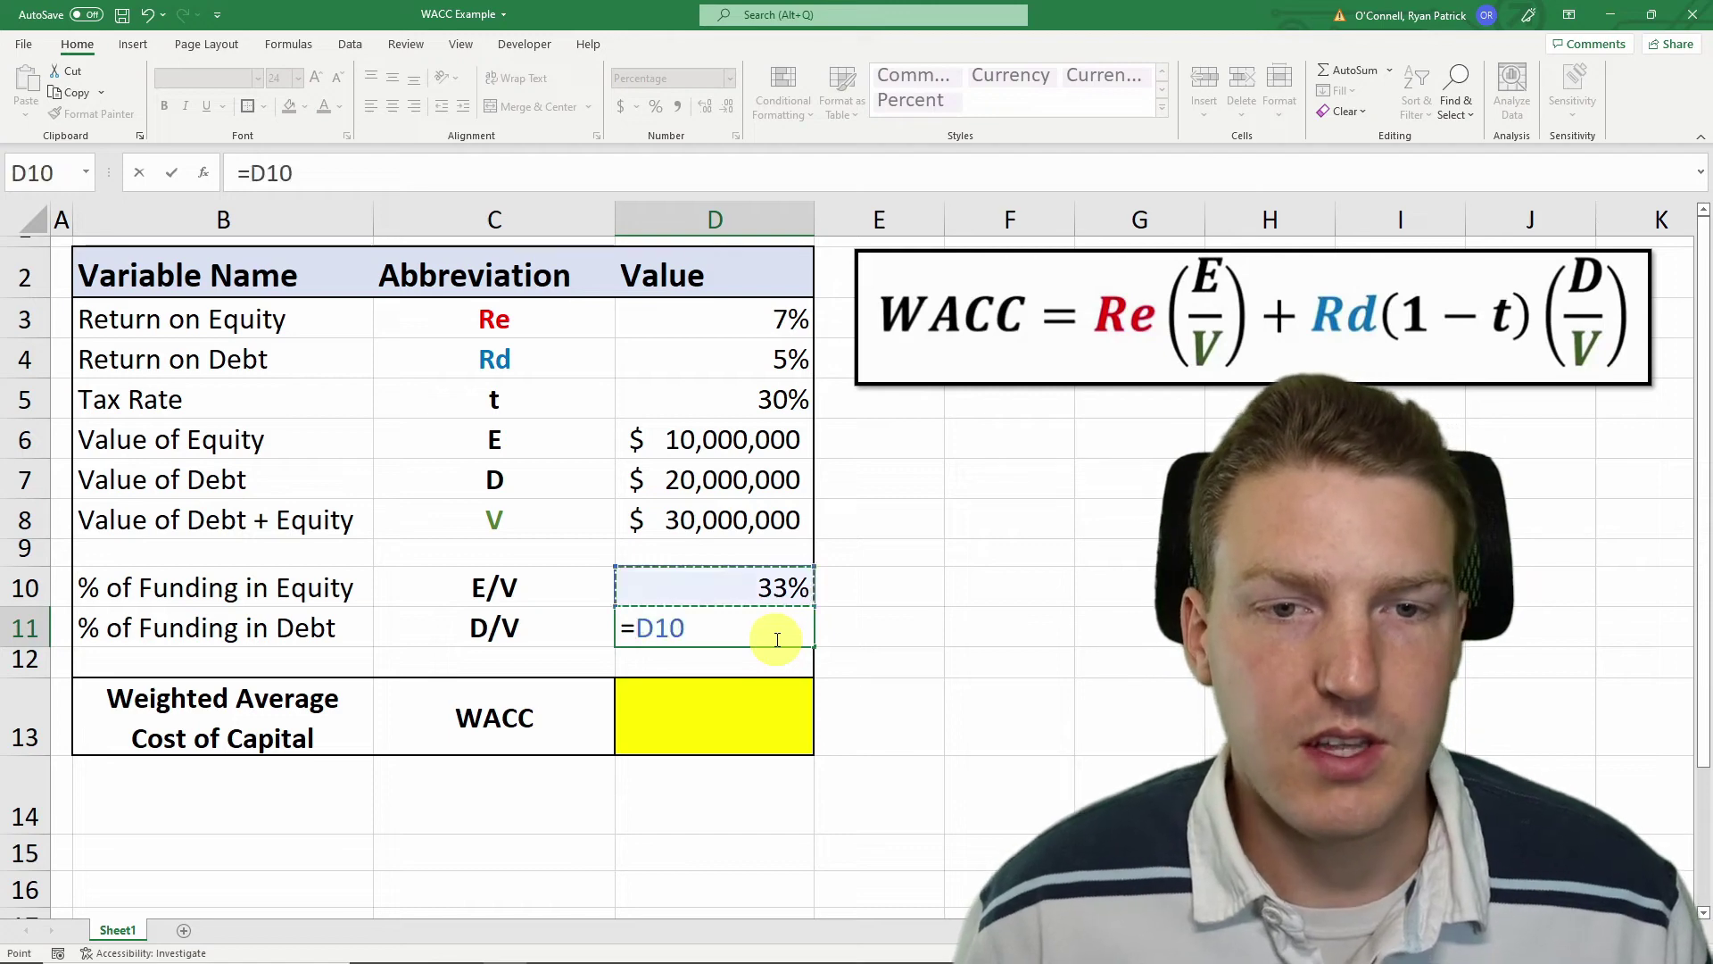
pyautogui.write('/')
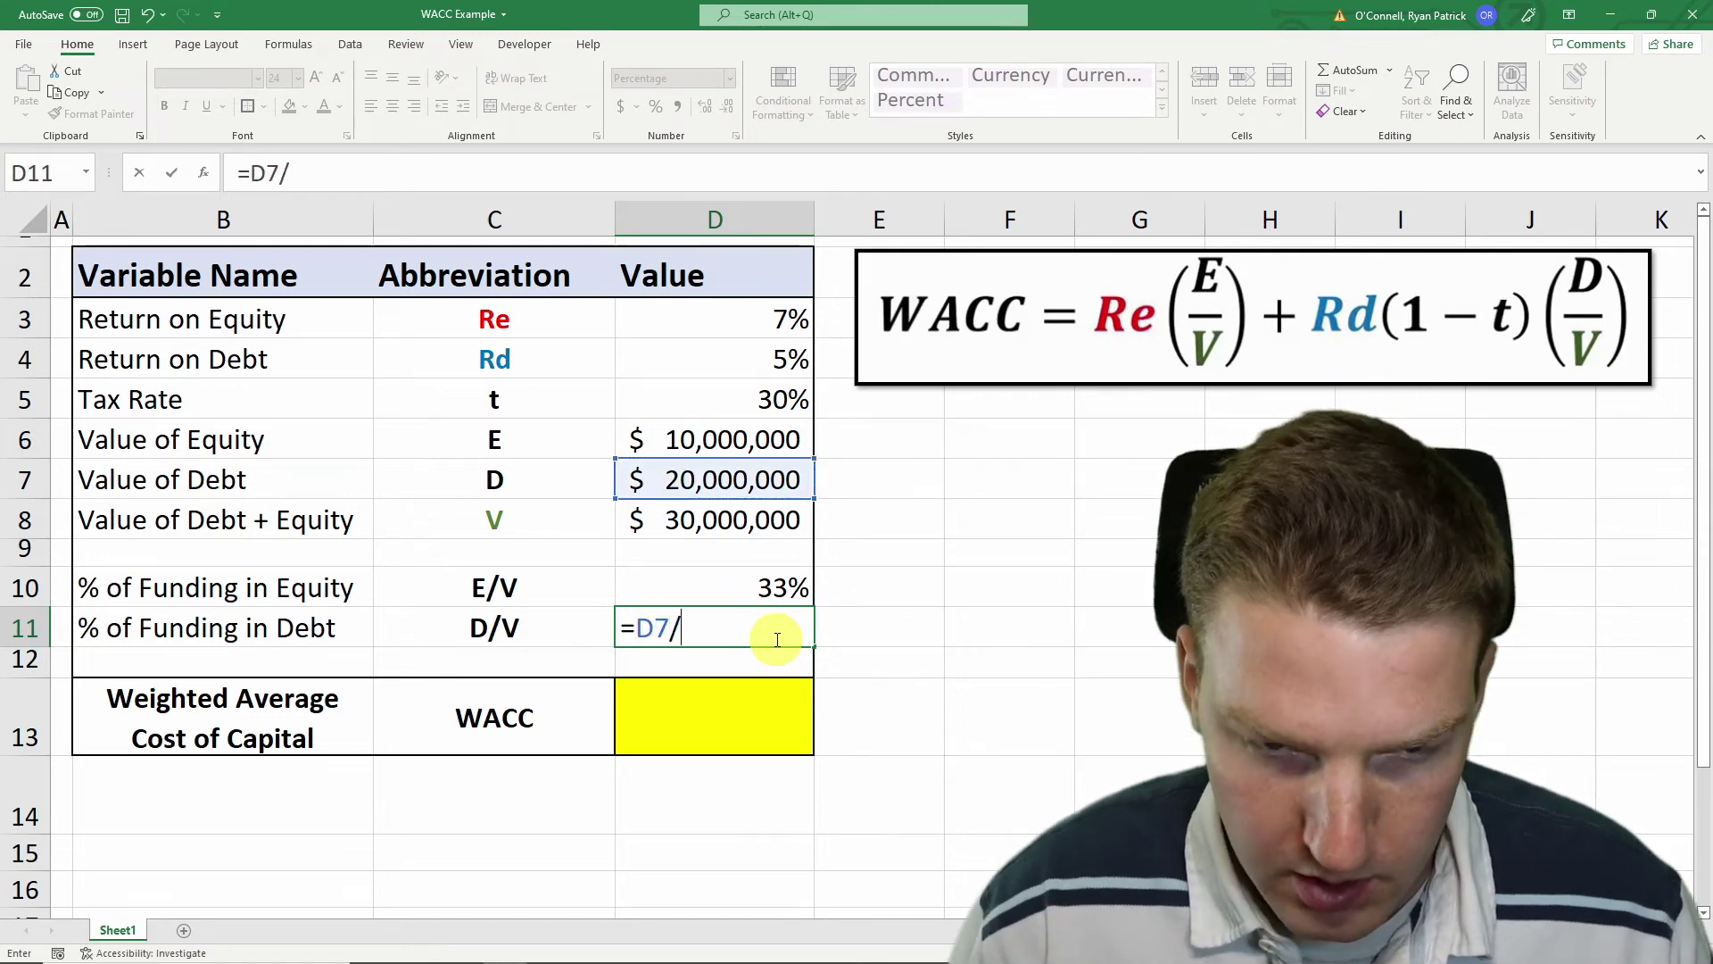
pyautogui.press('Up')
pyautogui.press('Up')
pyautogui.press('Up')
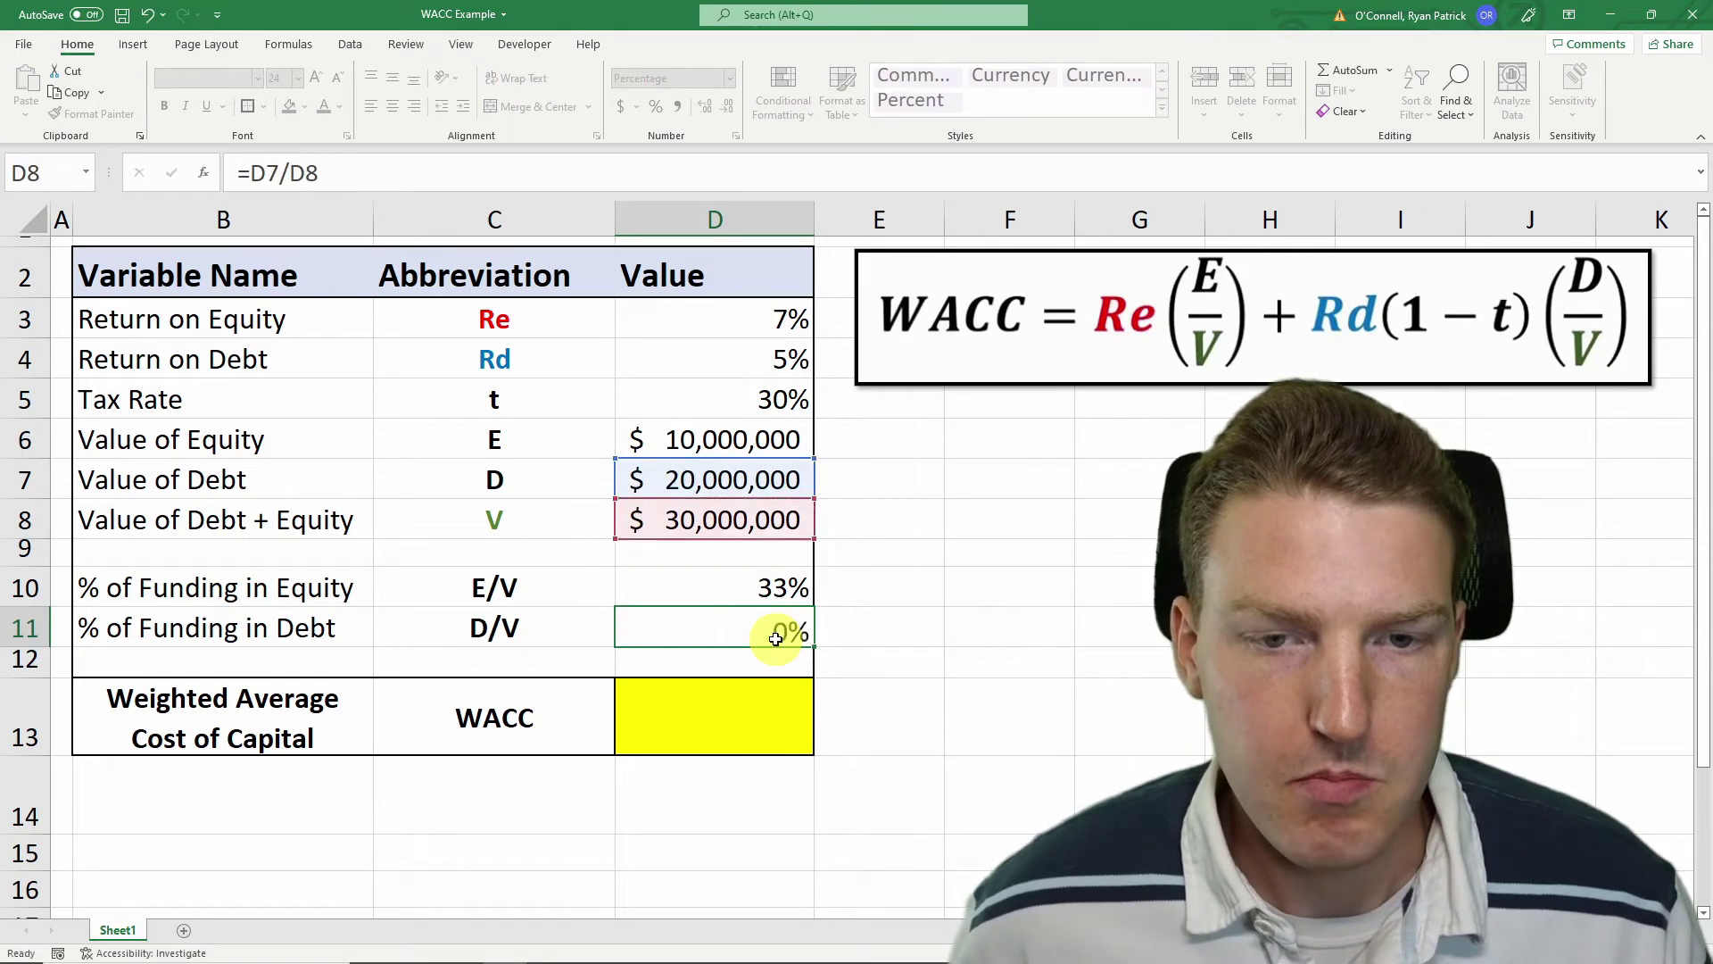
# Step: Finish entering the formula =D7/D8 in cell D11 and check the funding percentages in D11 and D10
pyautogui.press('Return')
pyautogui.click(747, 620)
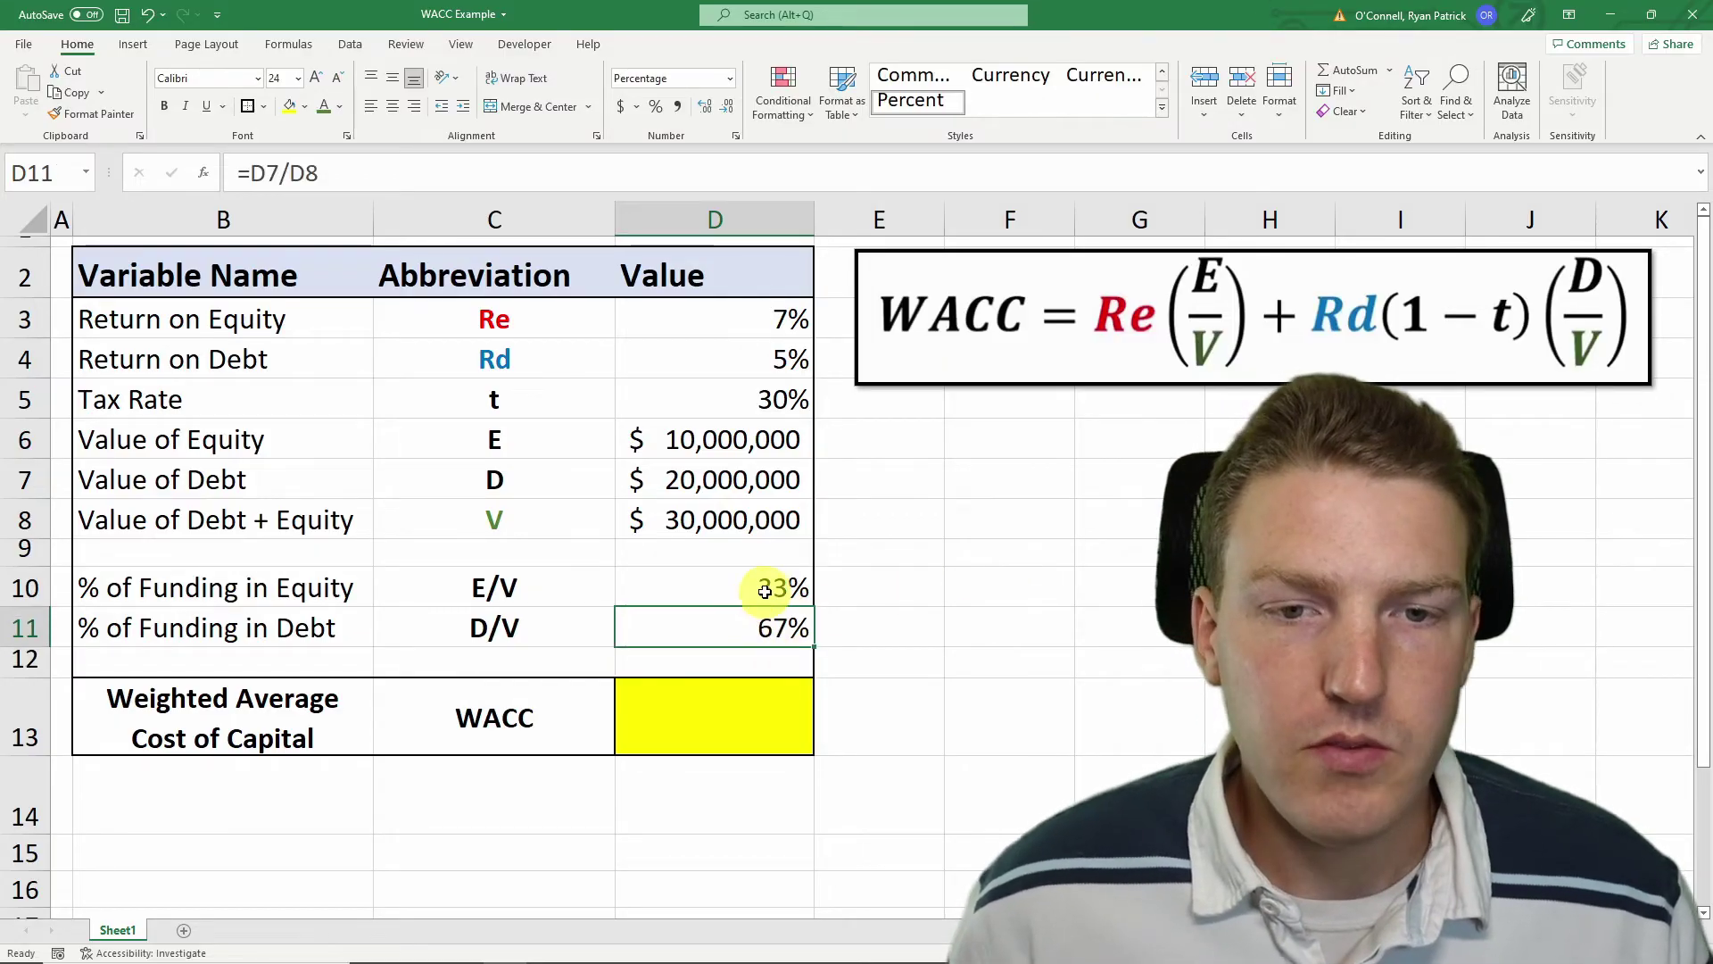
pyautogui.click(771, 589)
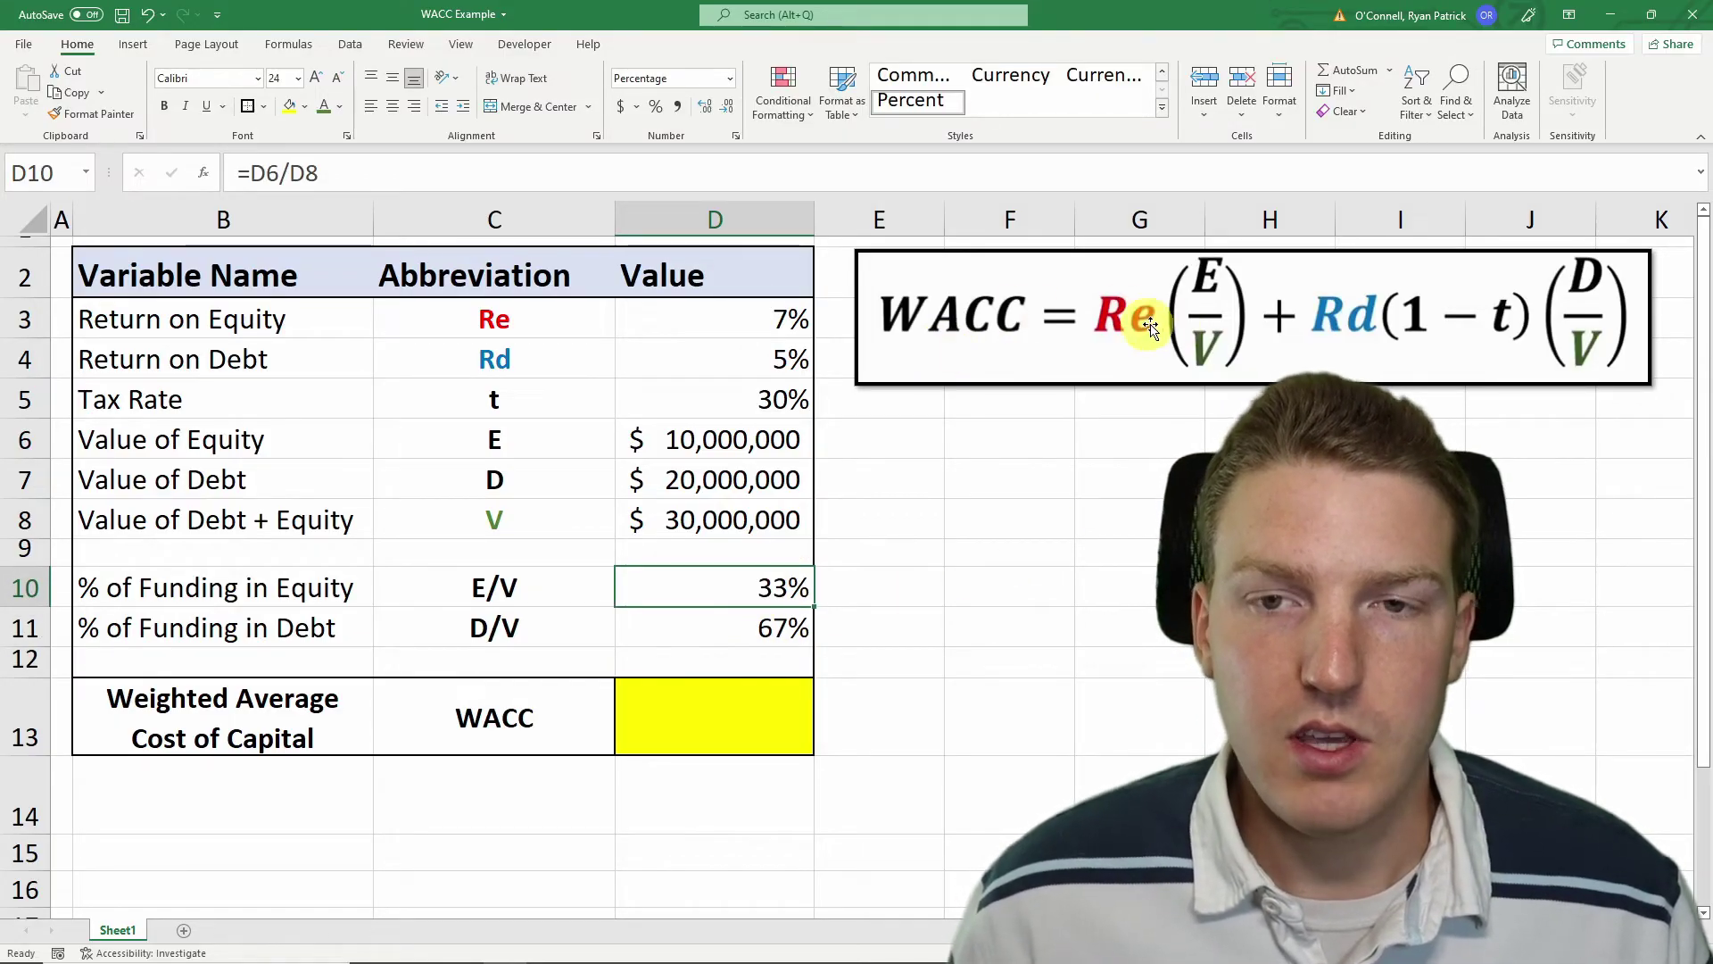
# Step: Start the WACC formula in cell D13 with the parenthesized equity term and an opened debt term: =(D3*D10)+(
pyautogui.click(757, 709)
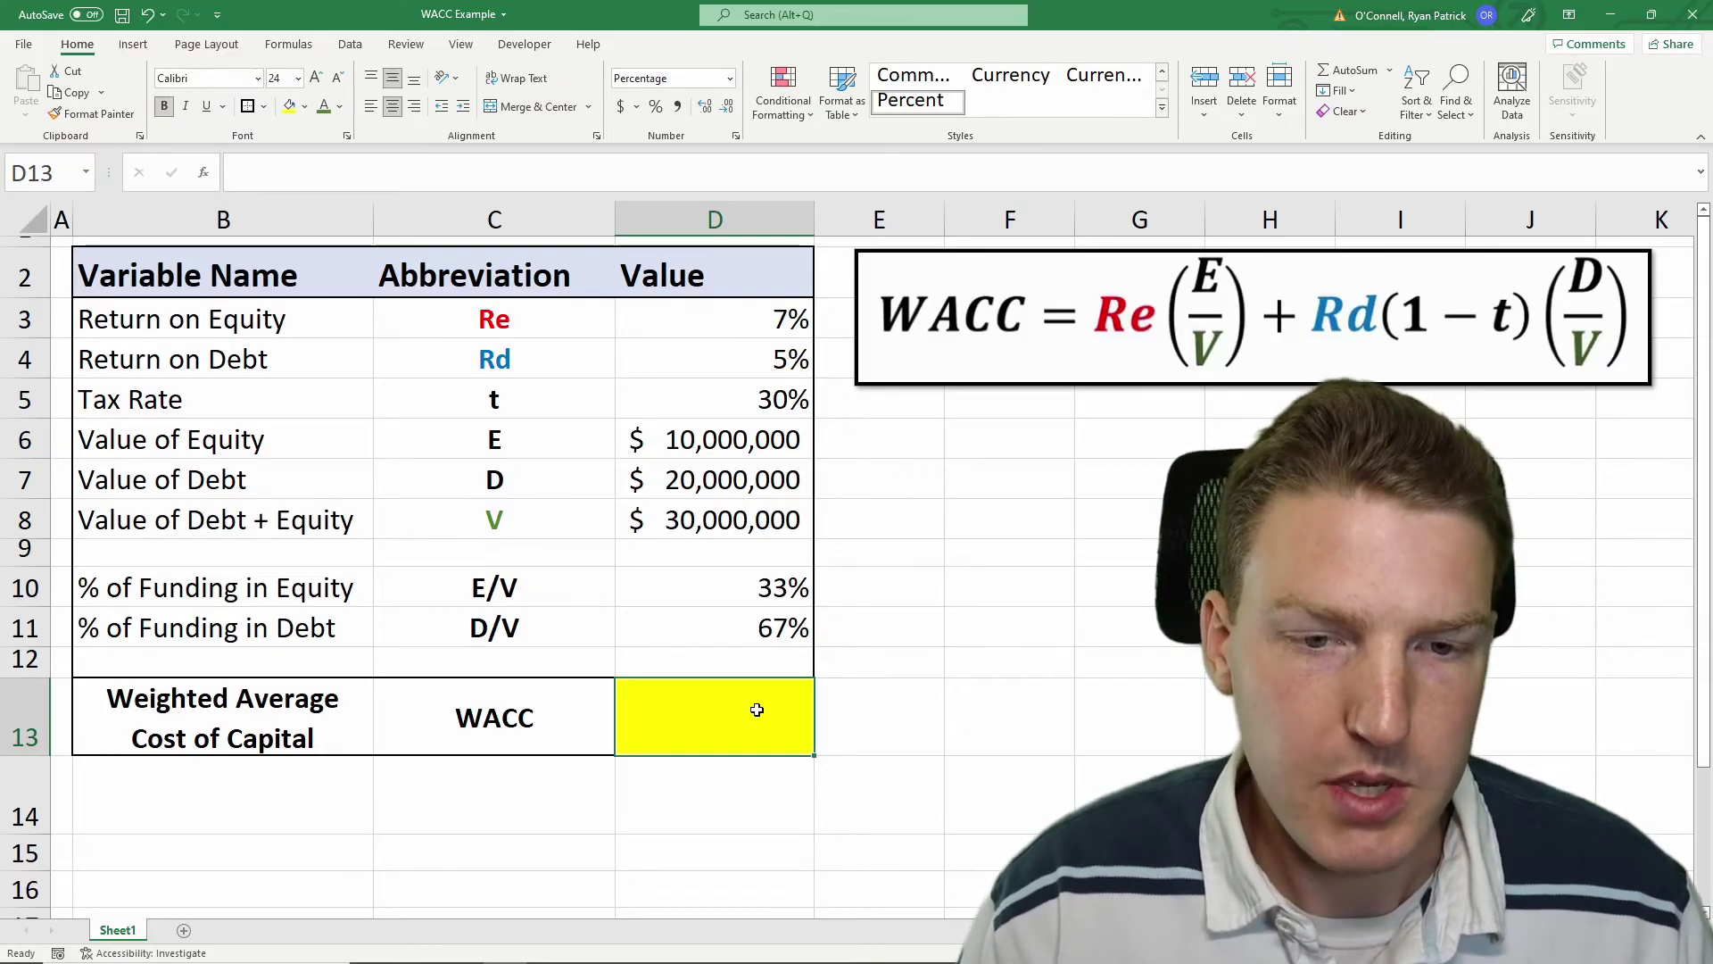
pyautogui.write('=')
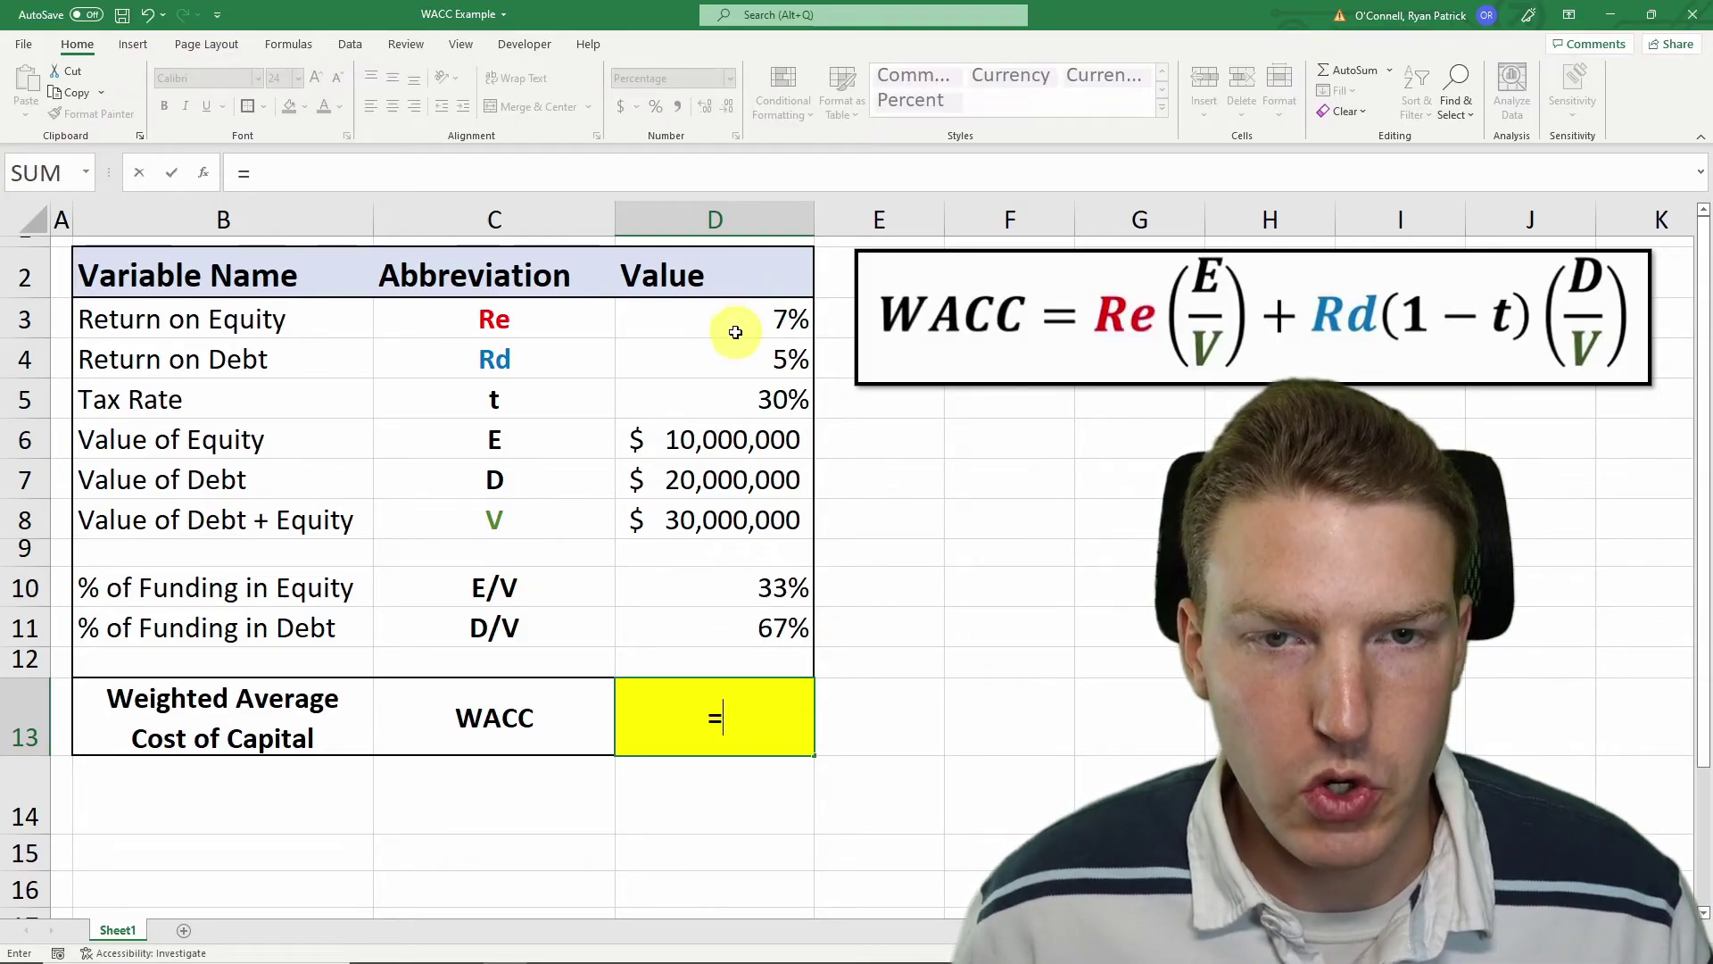
pyautogui.click(739, 320)
pyautogui.write('*')
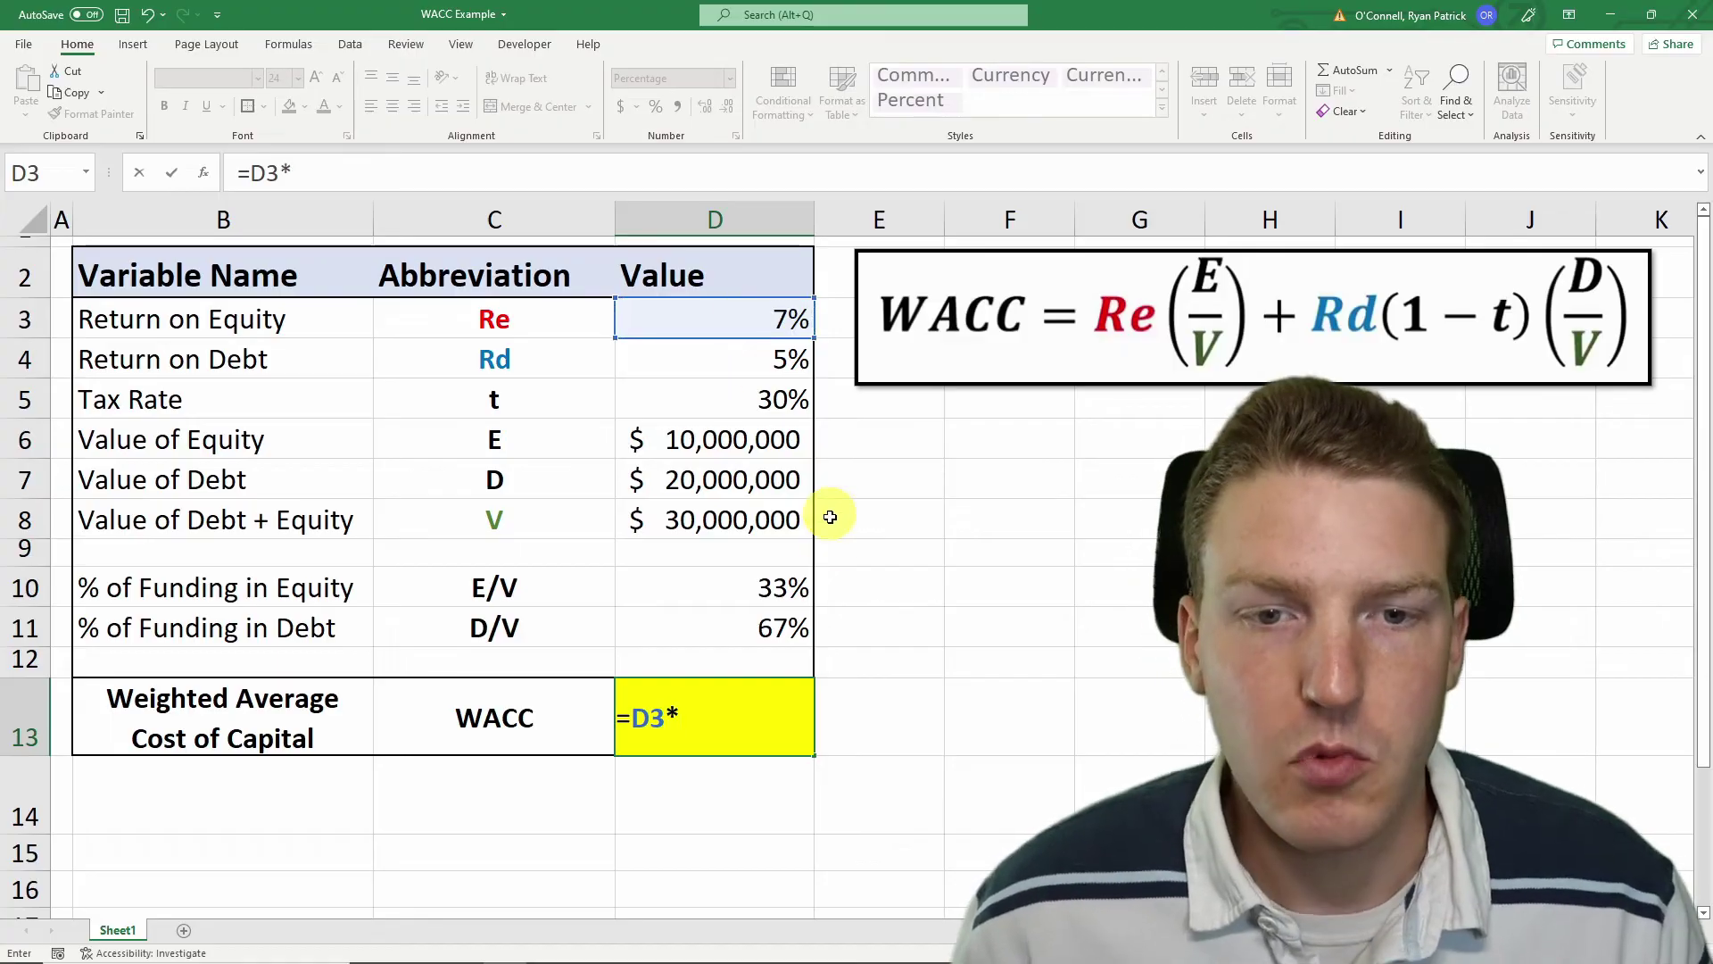
pyautogui.click(765, 585)
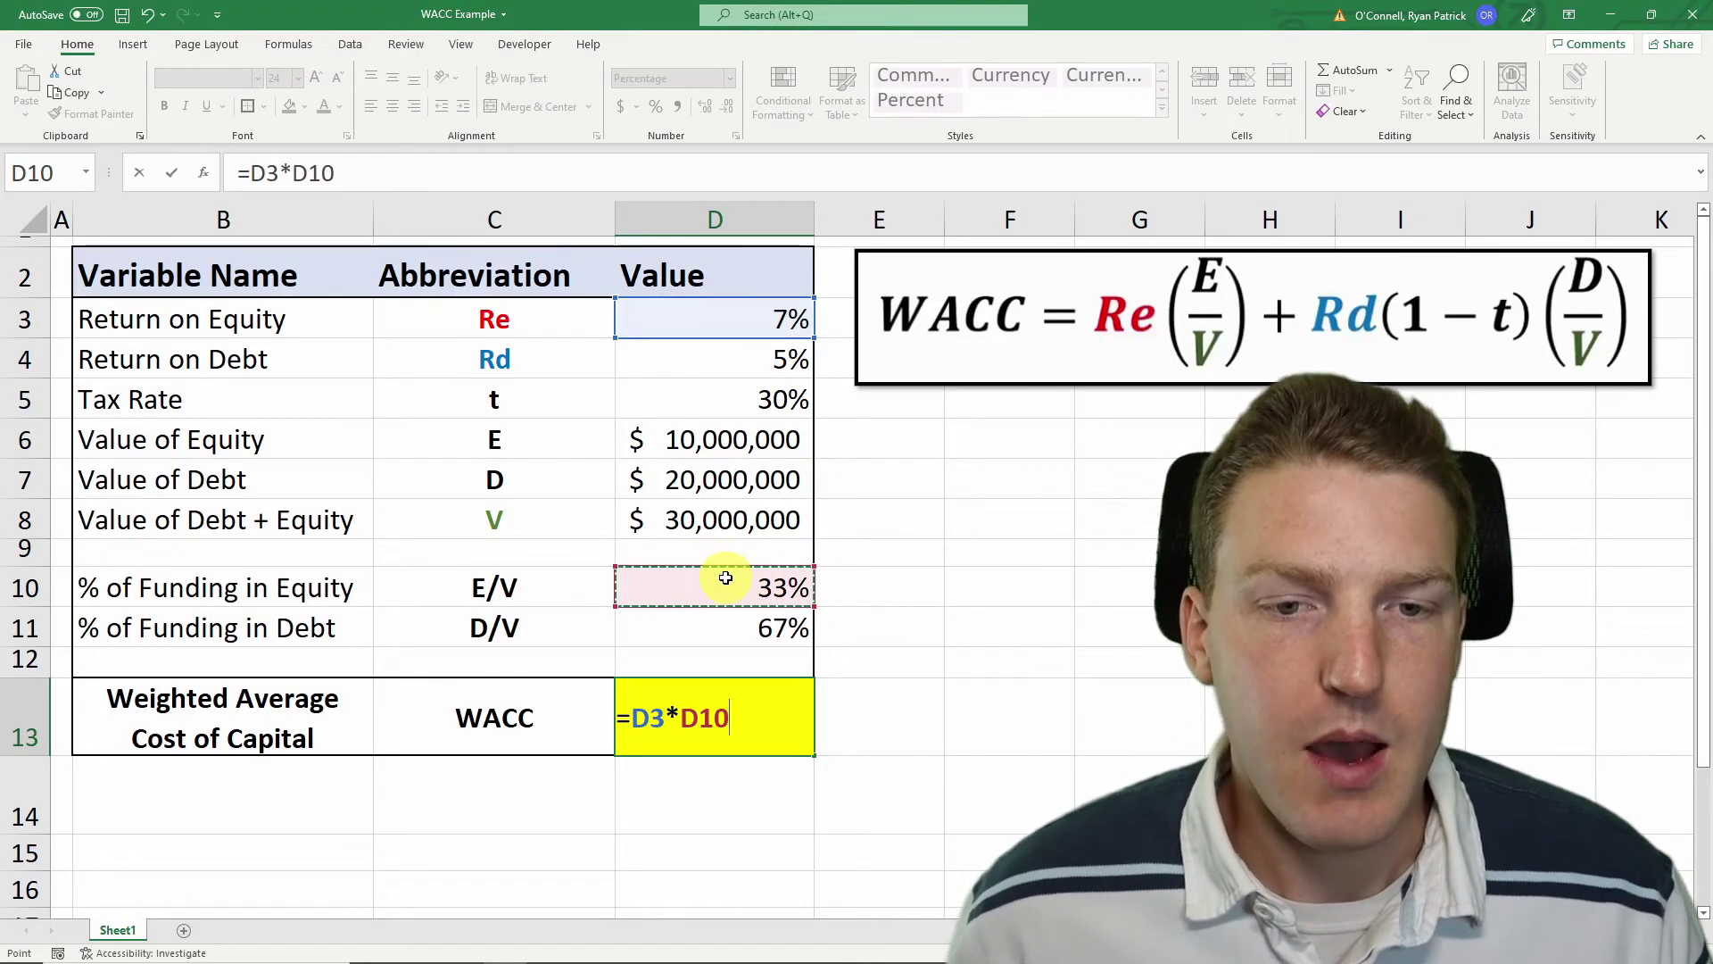
pyautogui.click(632, 714)
pyautogui.write('(')
pyautogui.click(770, 731)
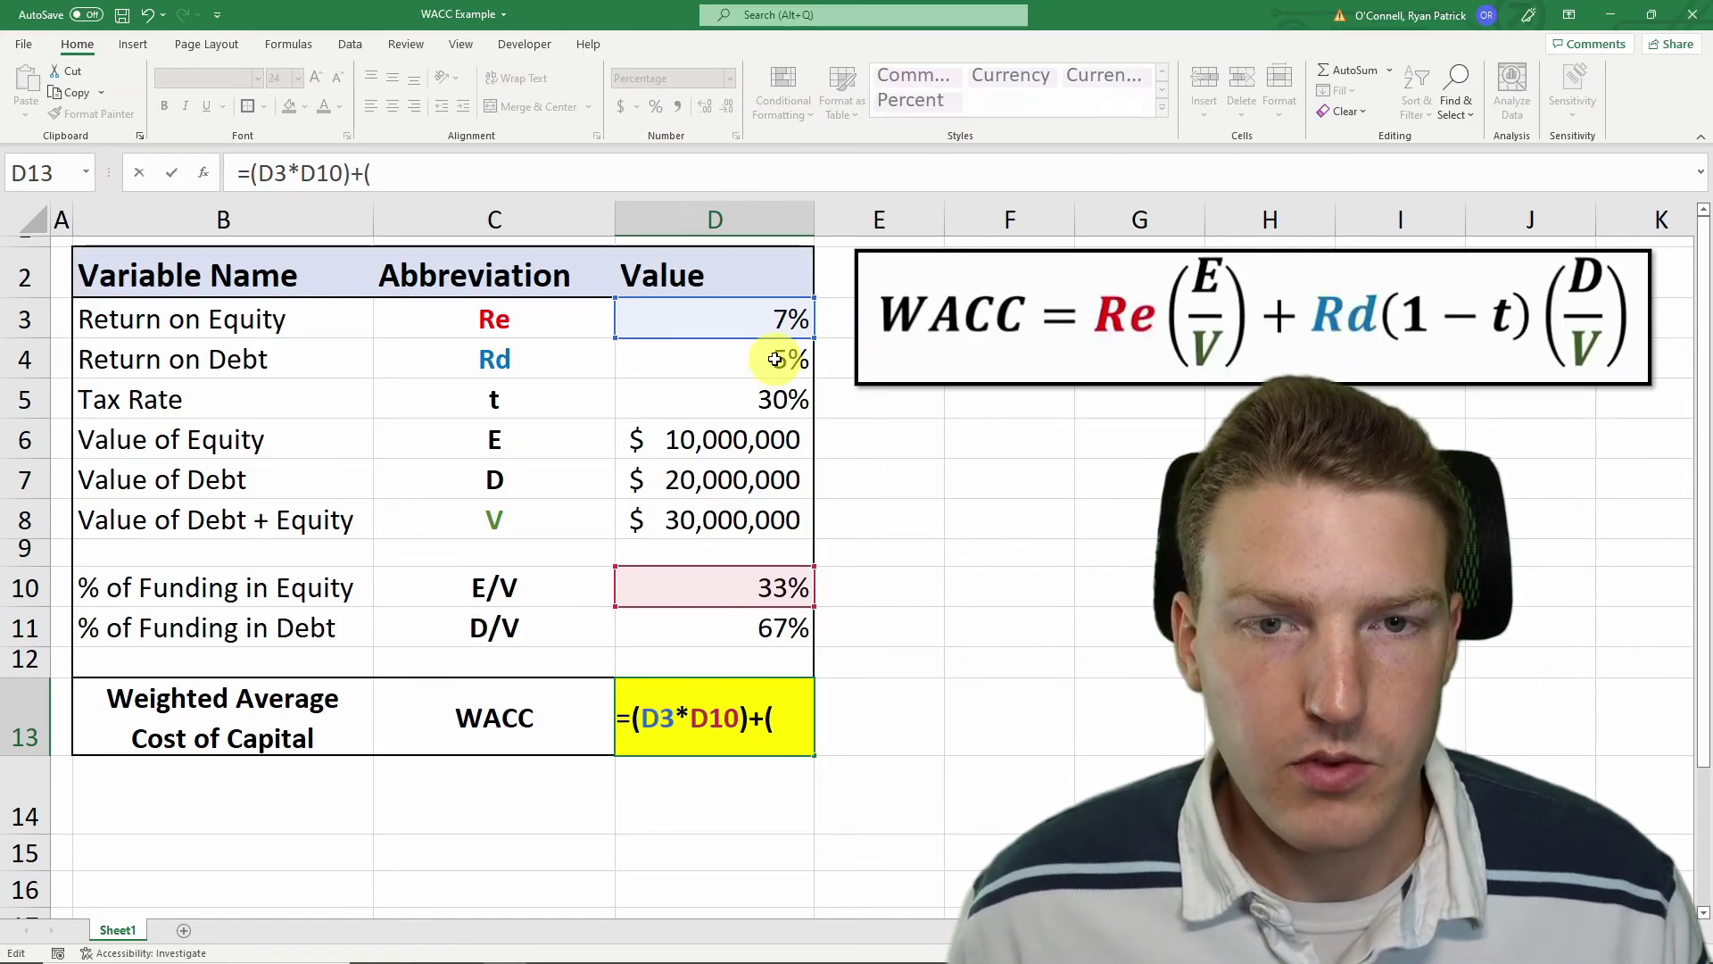
# Step: Complete the WACC formula in cell D13 with the after-tax debt term, so it reads =(D3*D10)+(D4*(1-D5)*D11)
pyautogui.click(713, 358)
pyautogui.write('*')
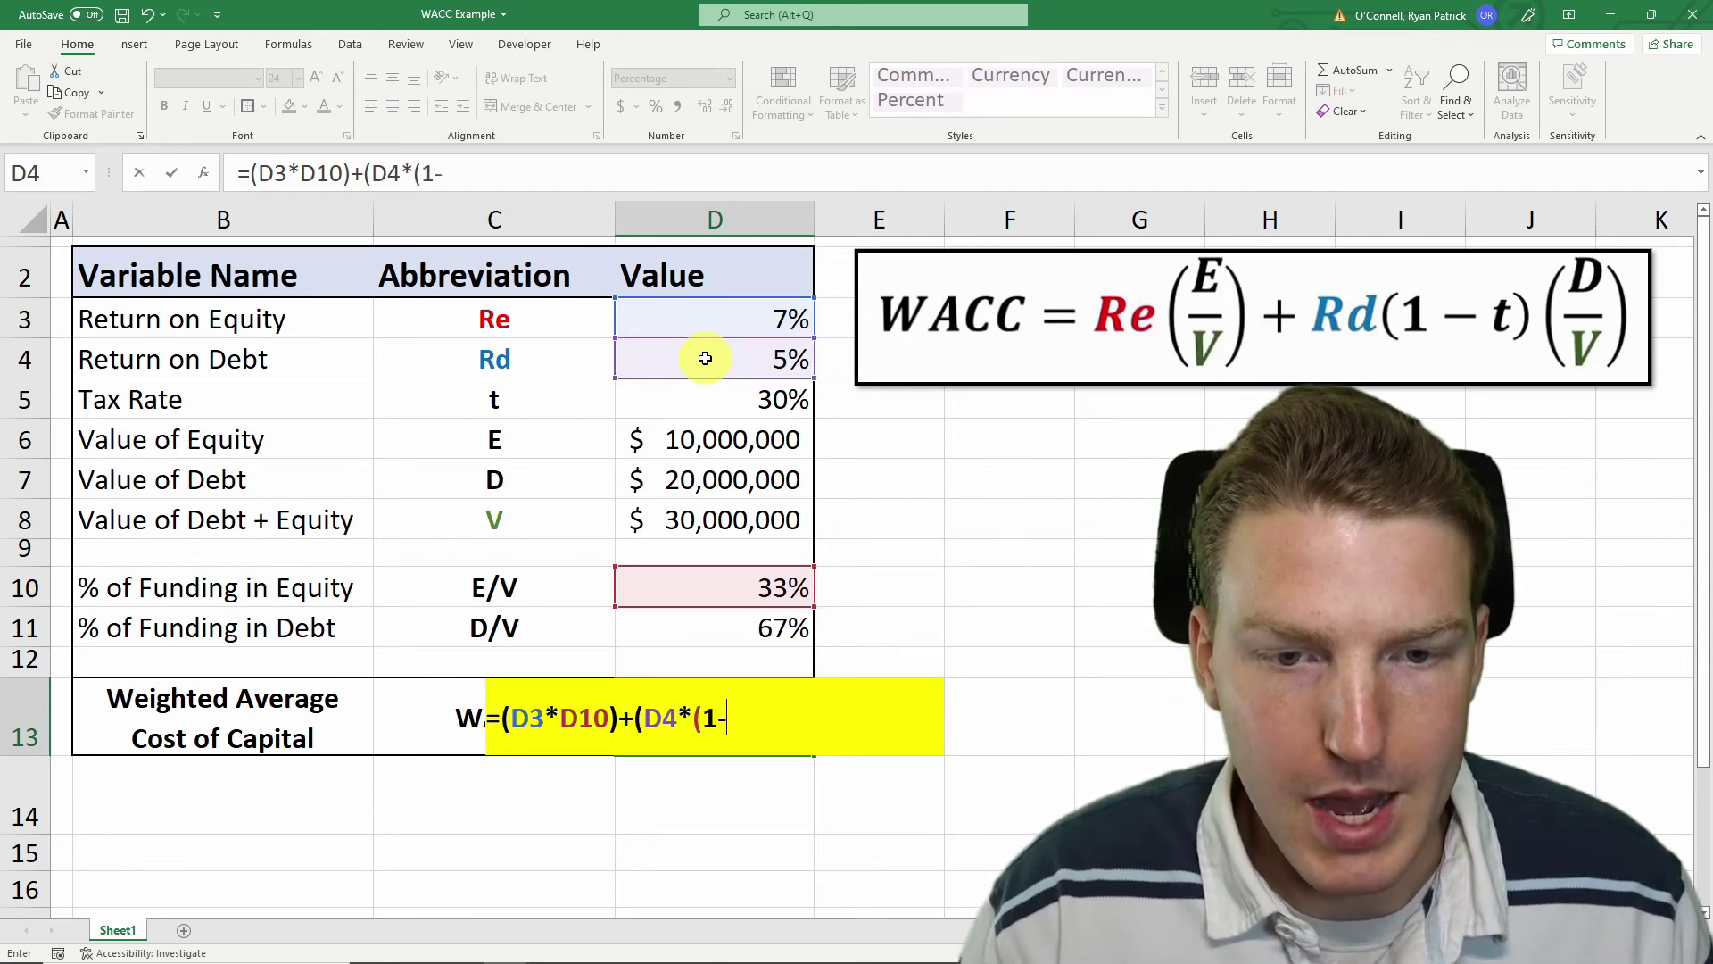
pyautogui.click(754, 393)
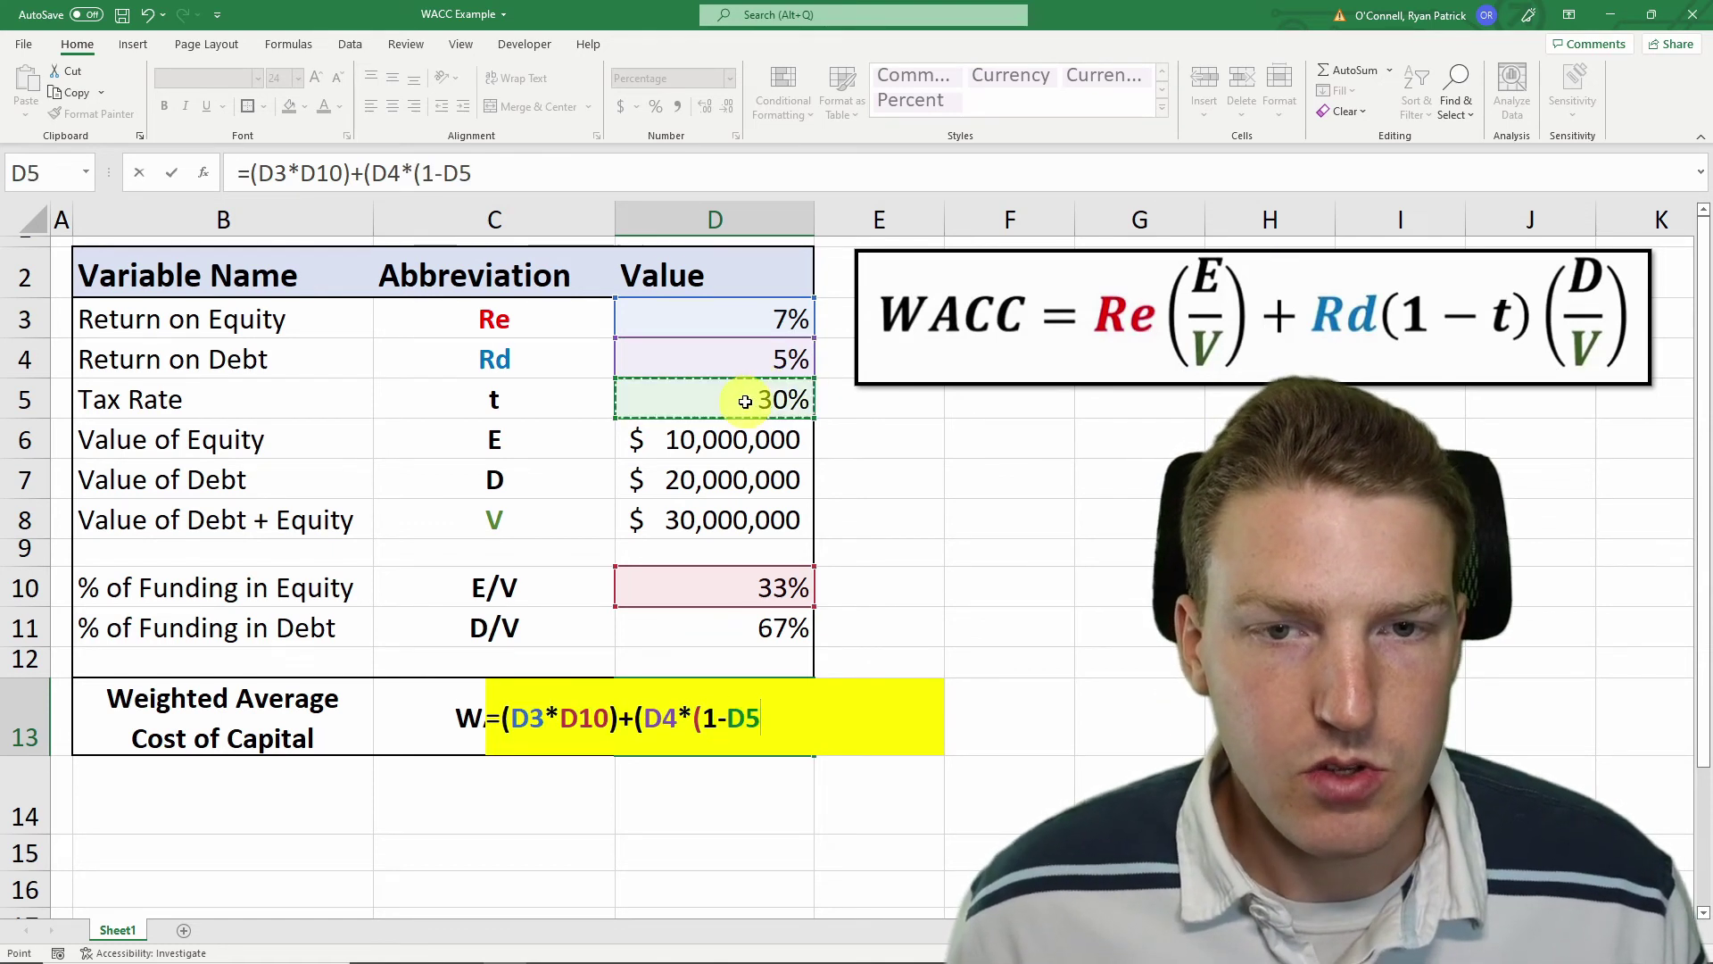
pyautogui.write(')*')
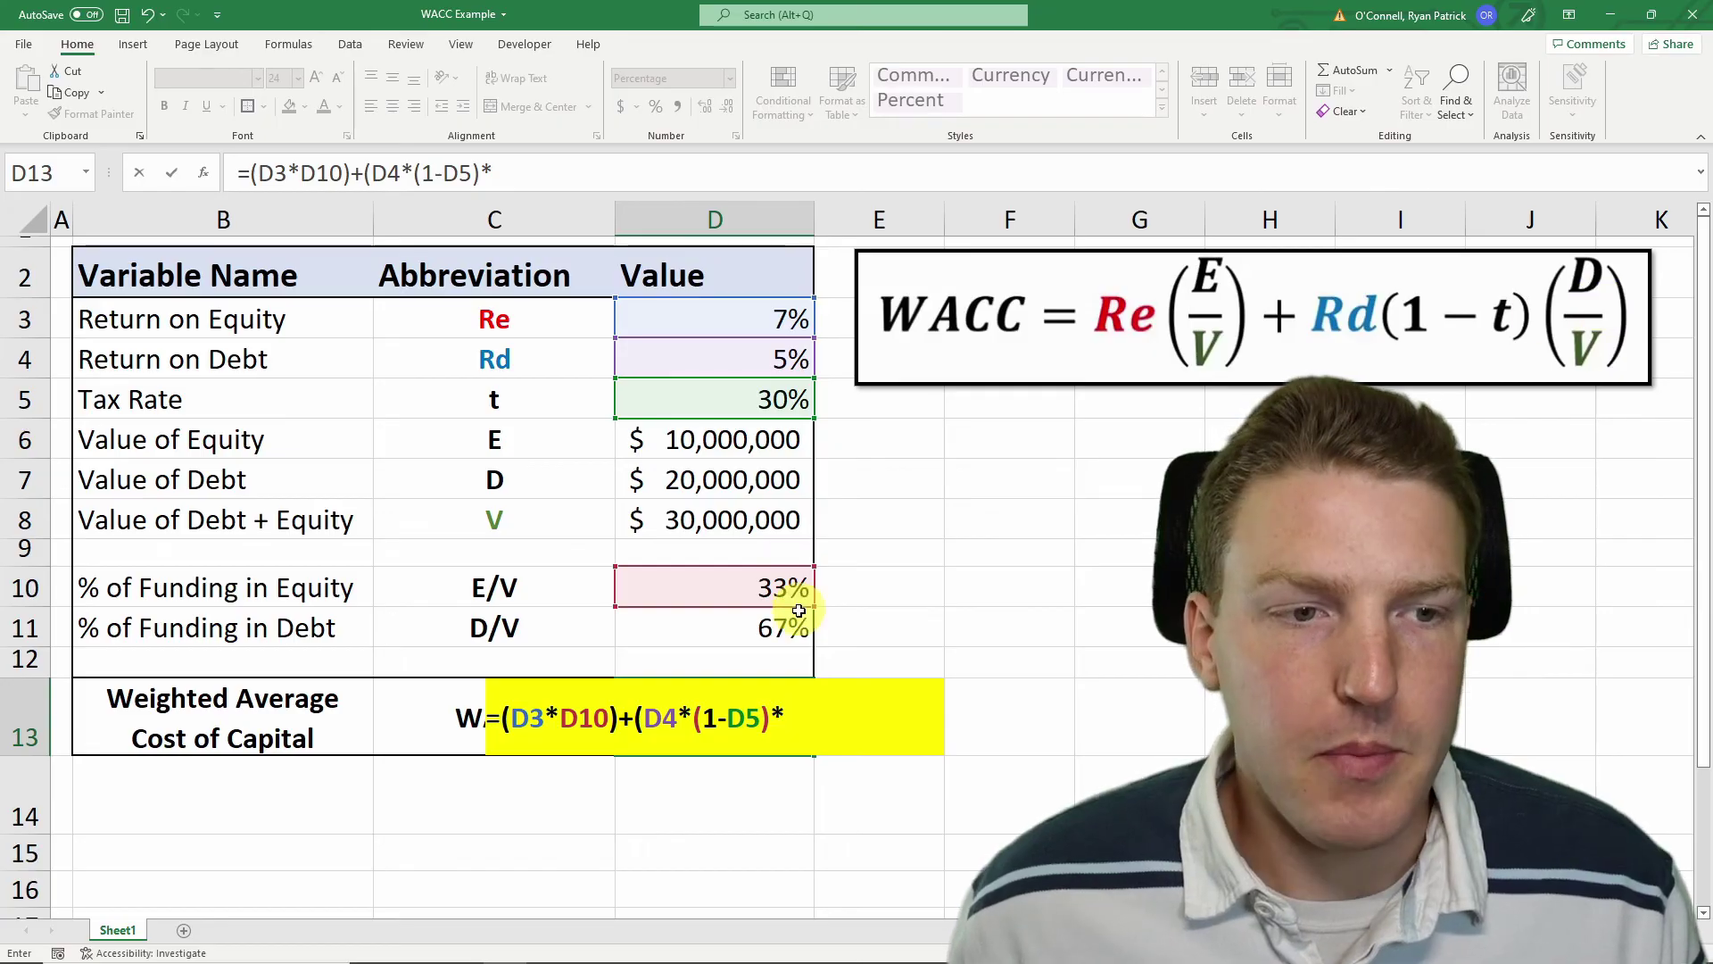
pyautogui.click(739, 631)
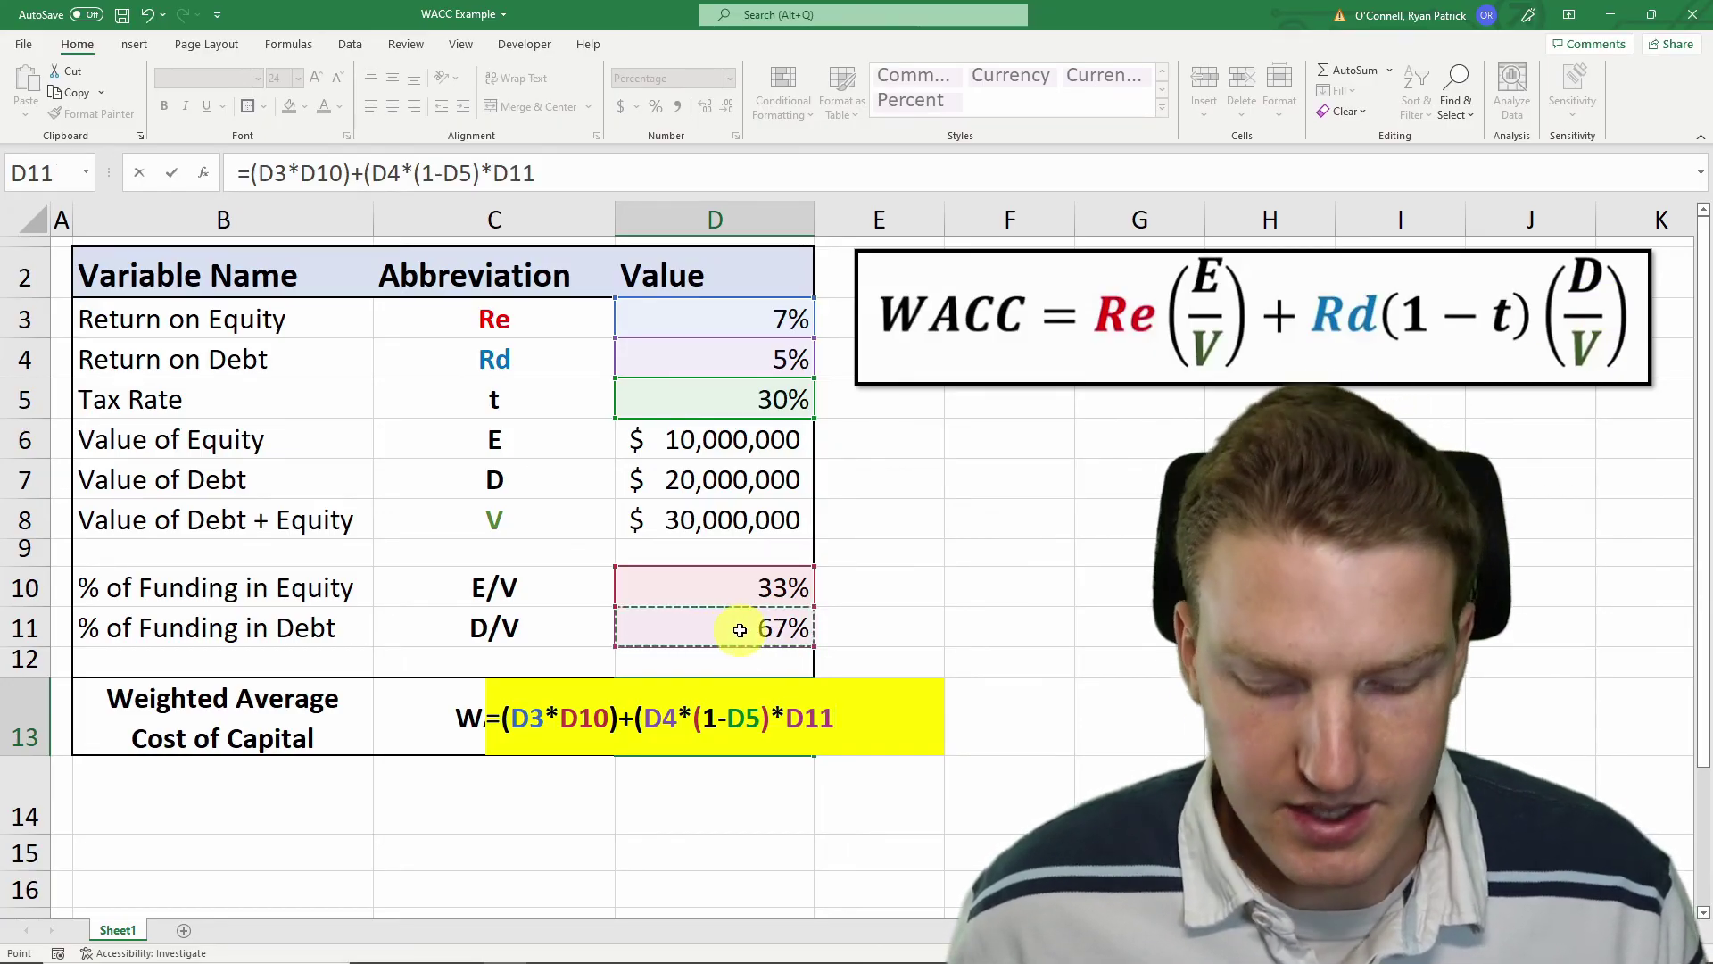
pyautogui.write(')')
pyautogui.press('Return')
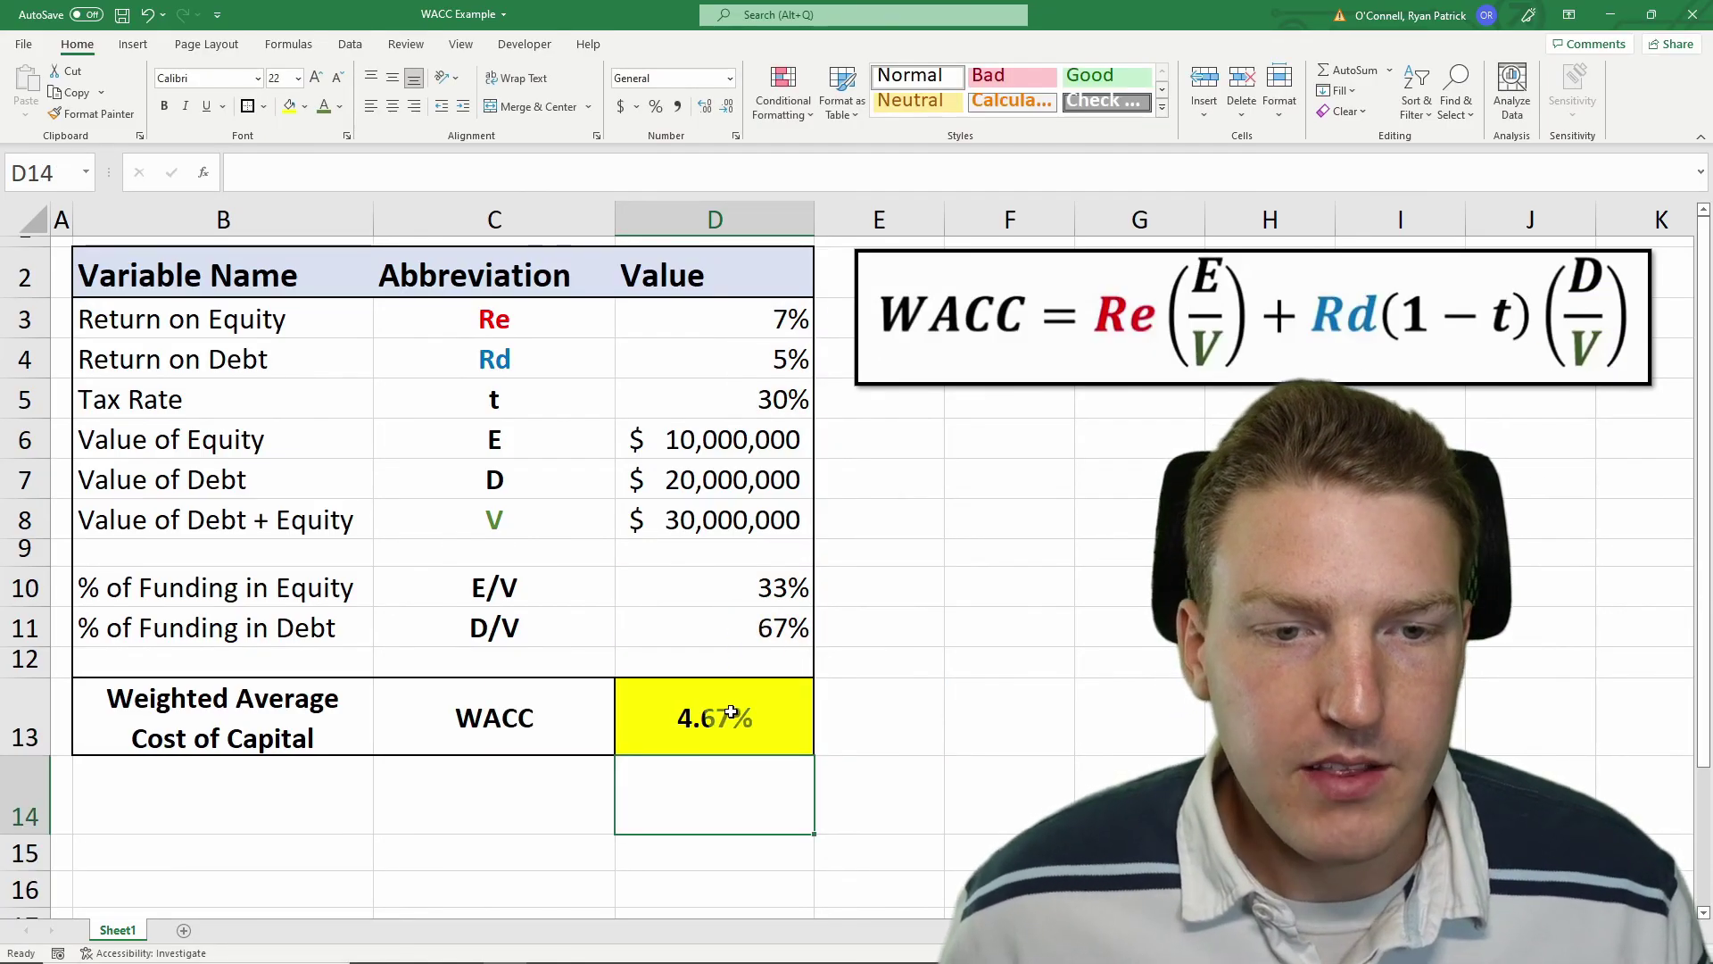
pyautogui.press('Up')
pyautogui.click(933, 694)
pyautogui.click(986, 701)
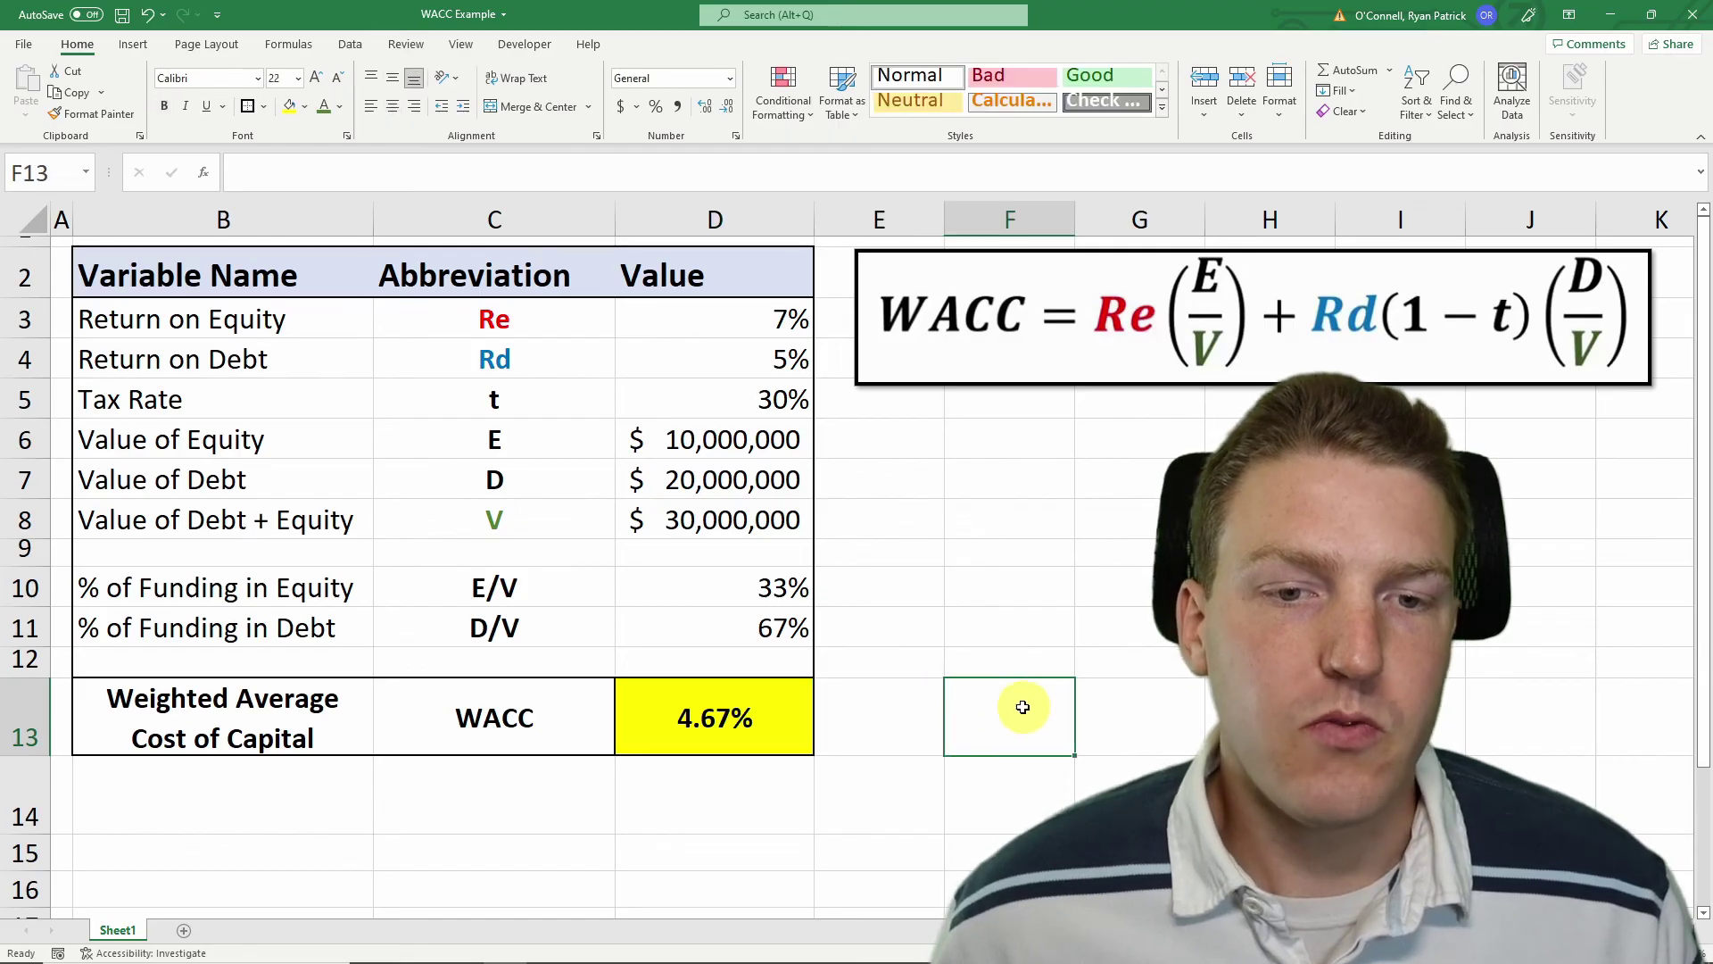
pyautogui.click(871, 536)
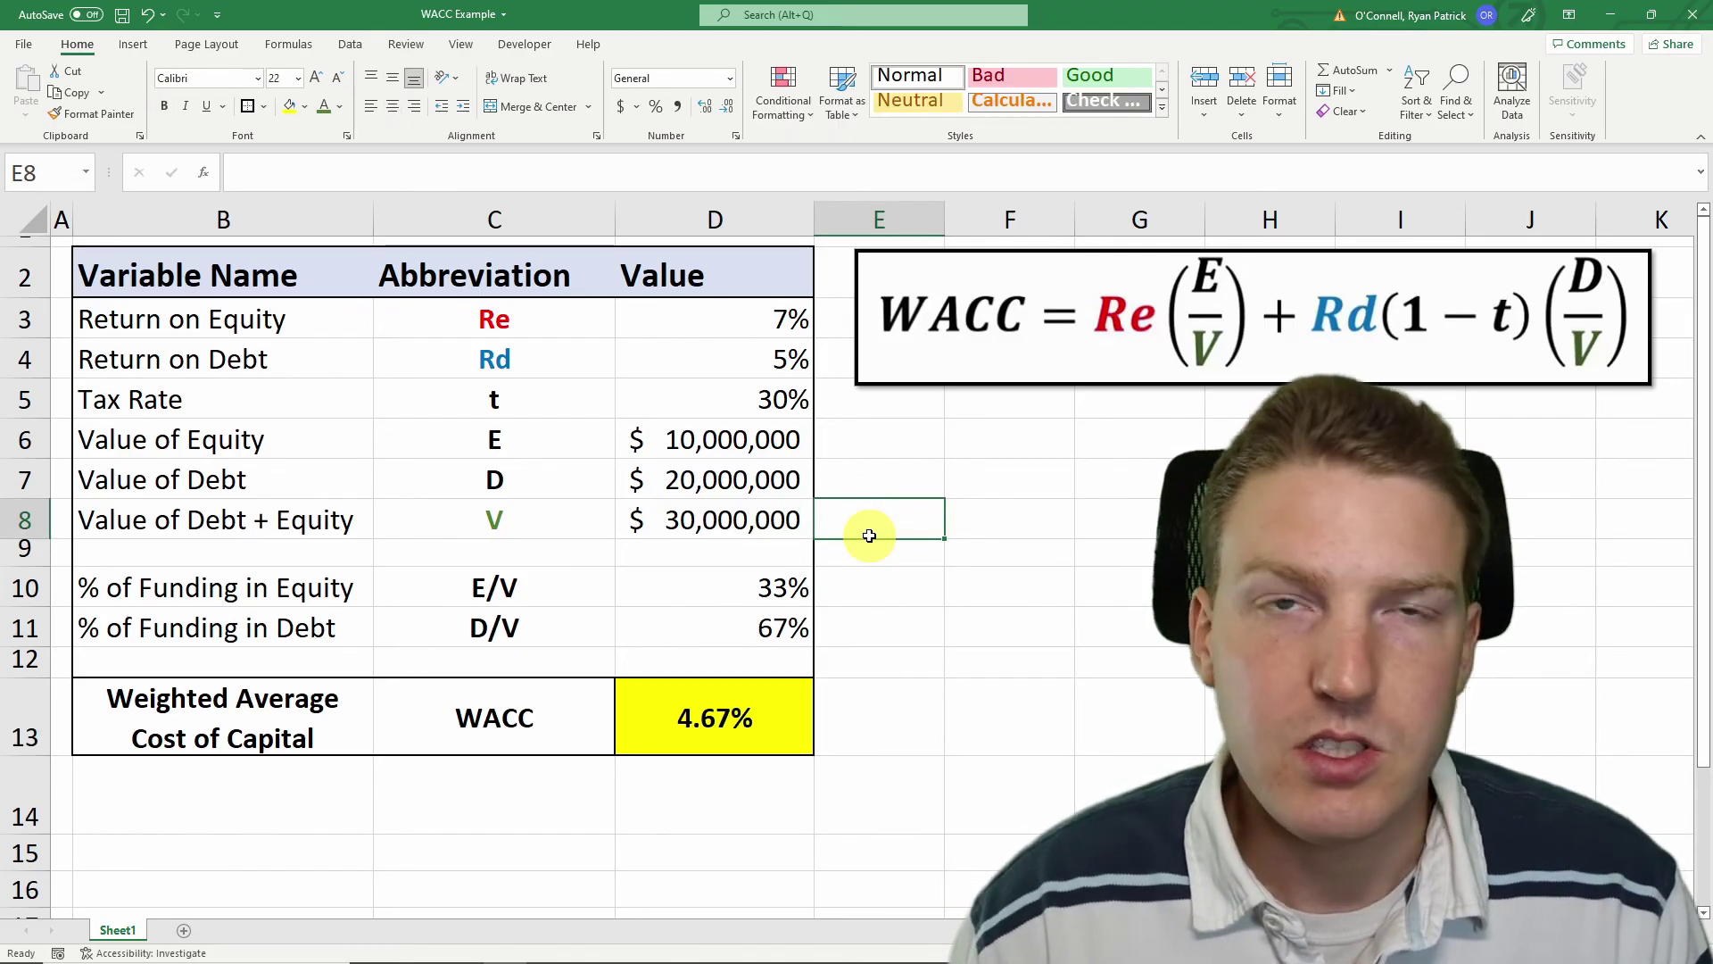